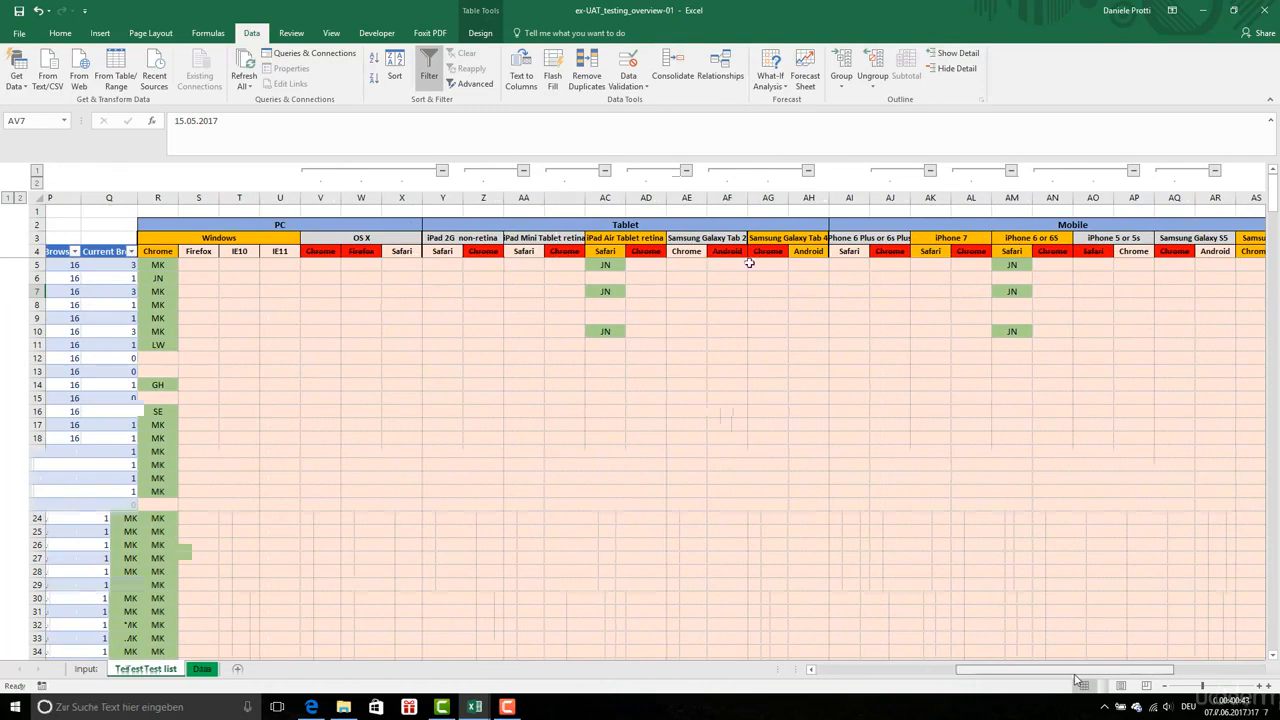
Select the whole browser results range on the Test list sheet, from R5 to AT376
{"action": "left_click", "coordinate": [748, 264]}
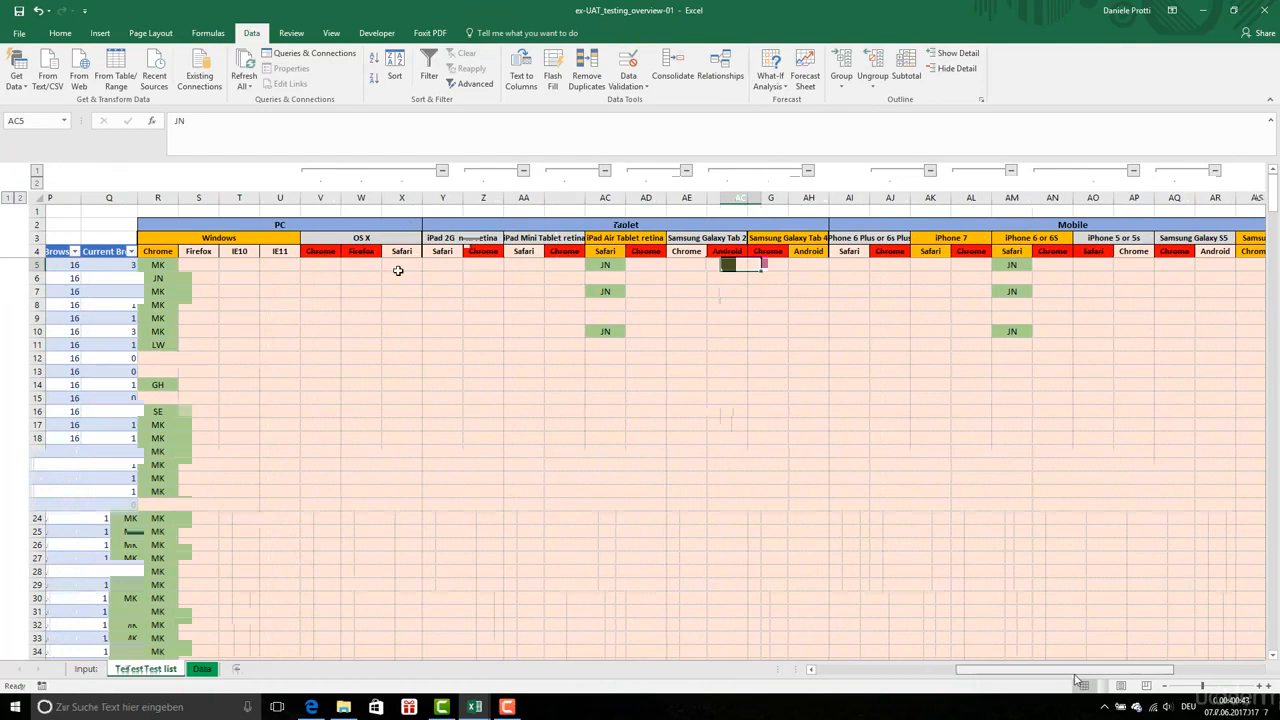
{"action": "left_click", "coordinate": [463, 266]}
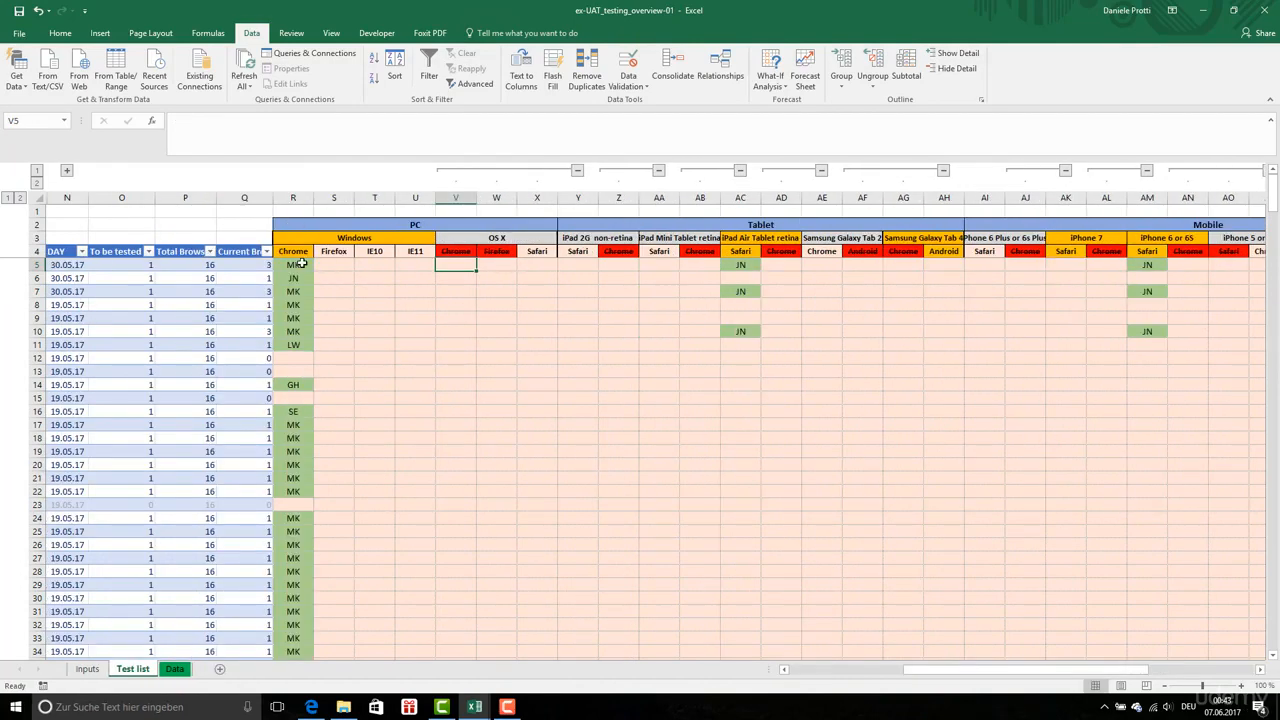
{"action": "left_click", "coordinate": [300, 264]}
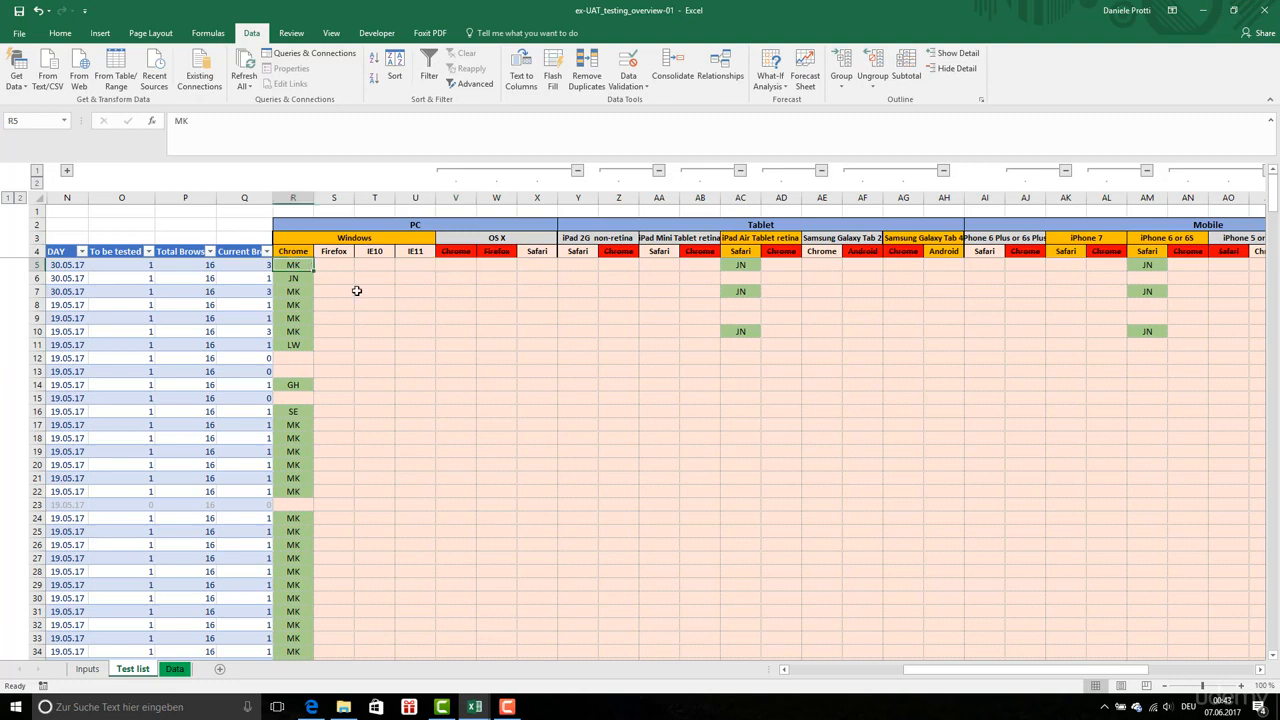
{"action": "key", "text": "ctrl+shift+End"}
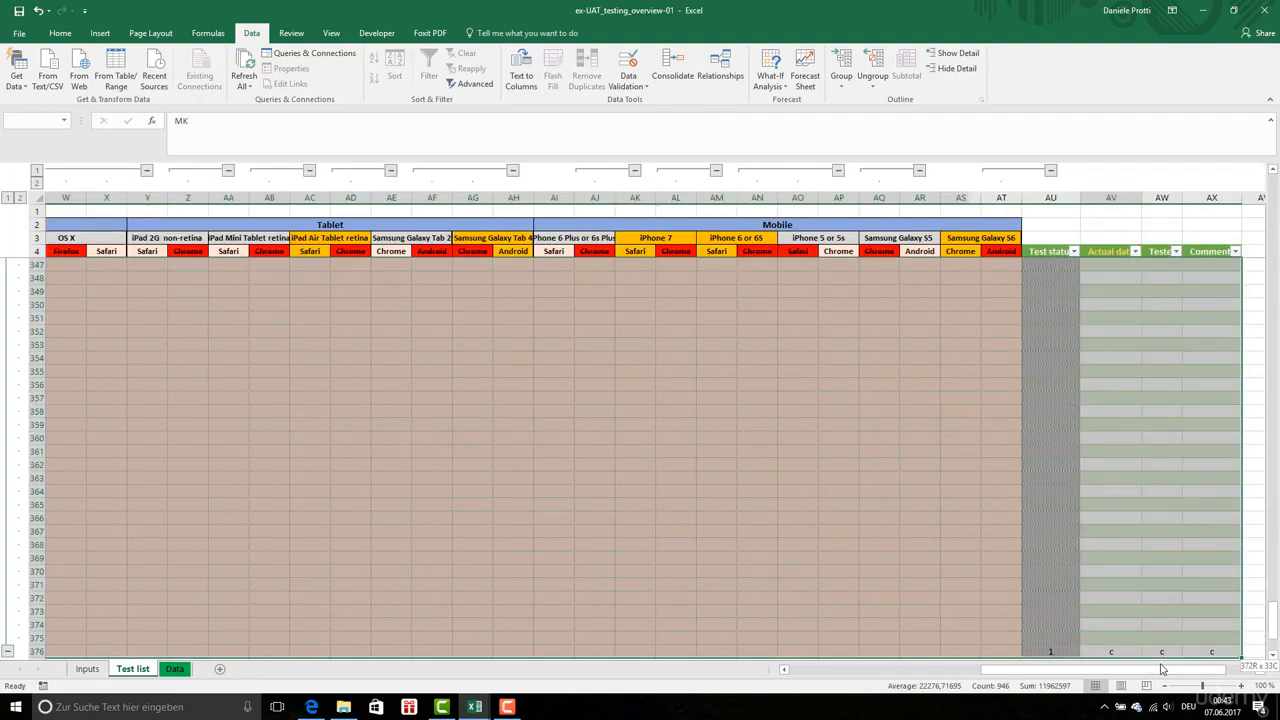
{"action": "key", "text": "shift+Left"}
{"action": "key", "text": "shift+Left"}
{"action": "key", "text": "shift+Left"}
{"action": "key", "text": "shift+Left"}
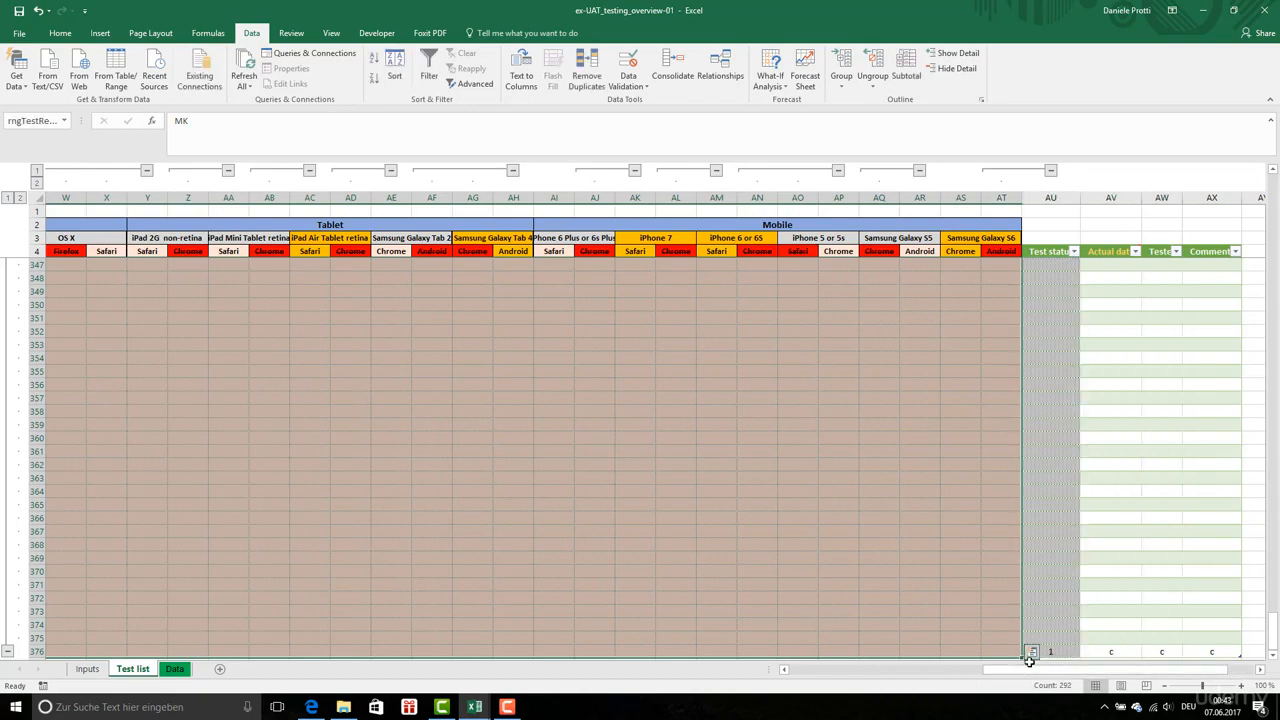
Examine the conditional formatting rules that apply to the selected browser results range
{"action": "left_click_drag", "start_coordinate": [1029, 672], "coordinate": [918, 678]}
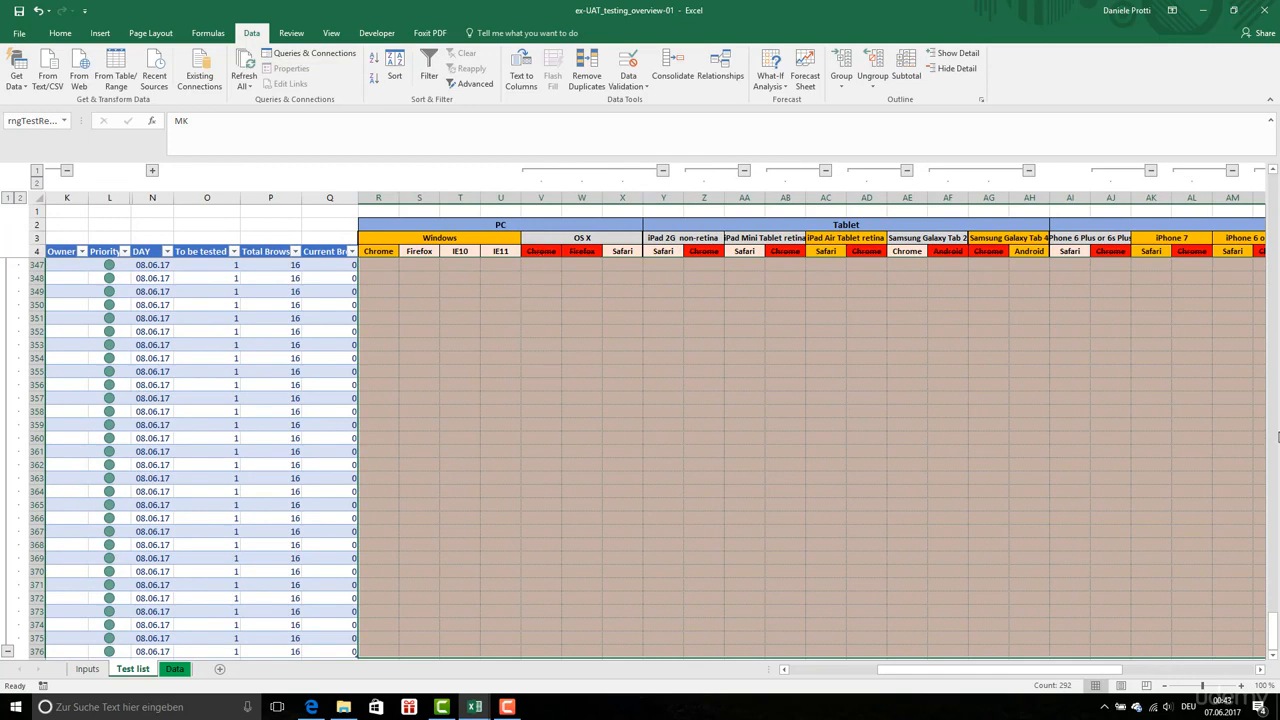
{"action": "left_click_drag", "start_coordinate": [1273, 625], "coordinate": [1272, 572]}
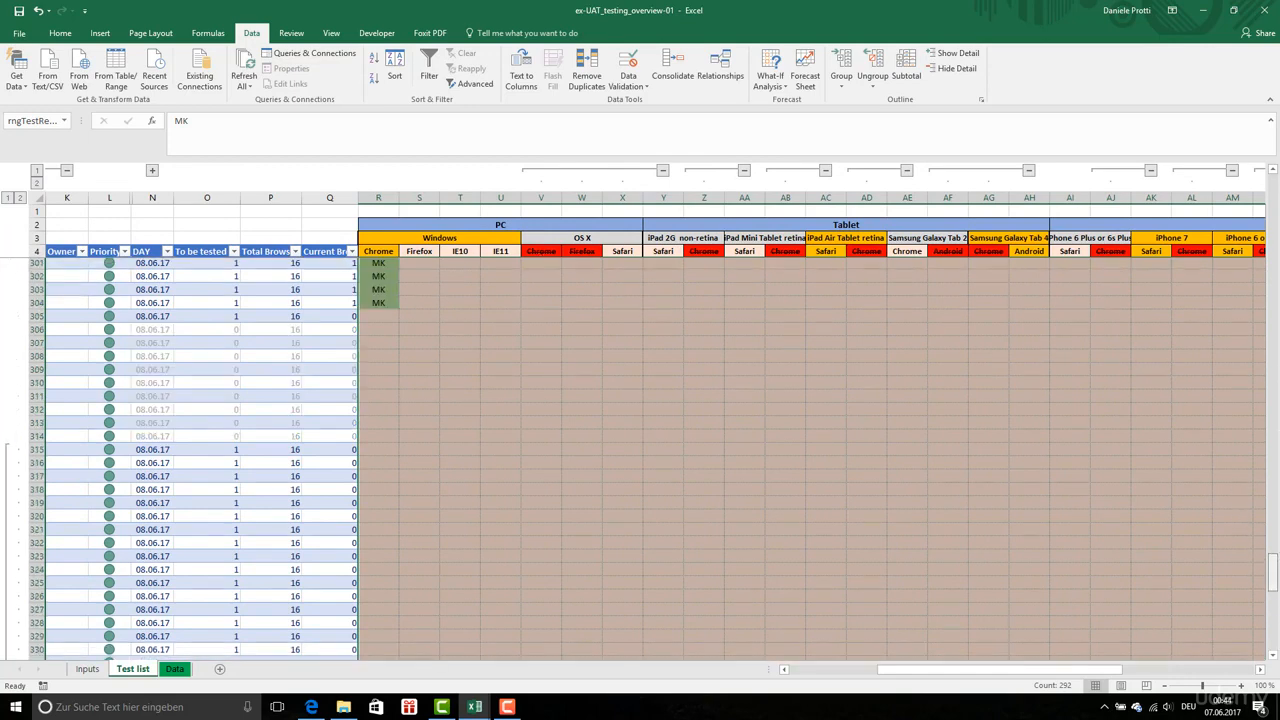
{"action": "scroll", "coordinate": [1278, 437], "scroll_direction": "up", "scroll_amount": 2}
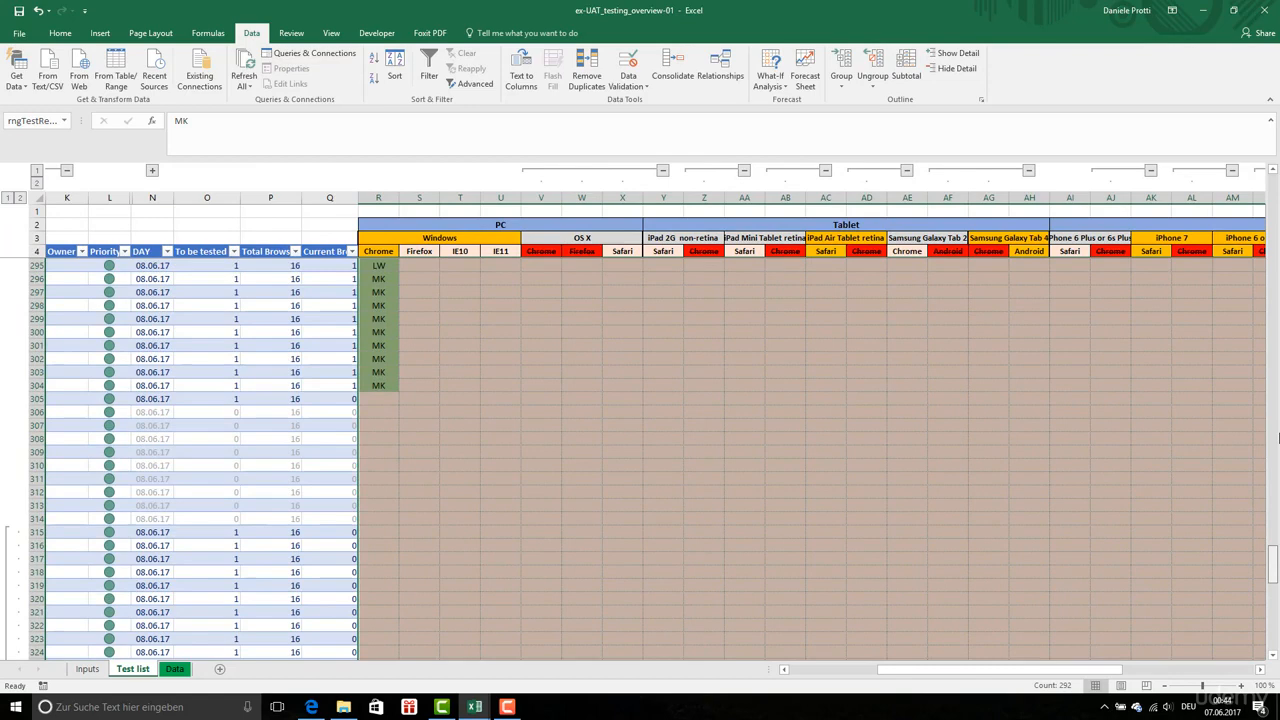
{"action": "left_click_drag", "start_coordinate": [1279, 437], "coordinate": [1274, 170]}
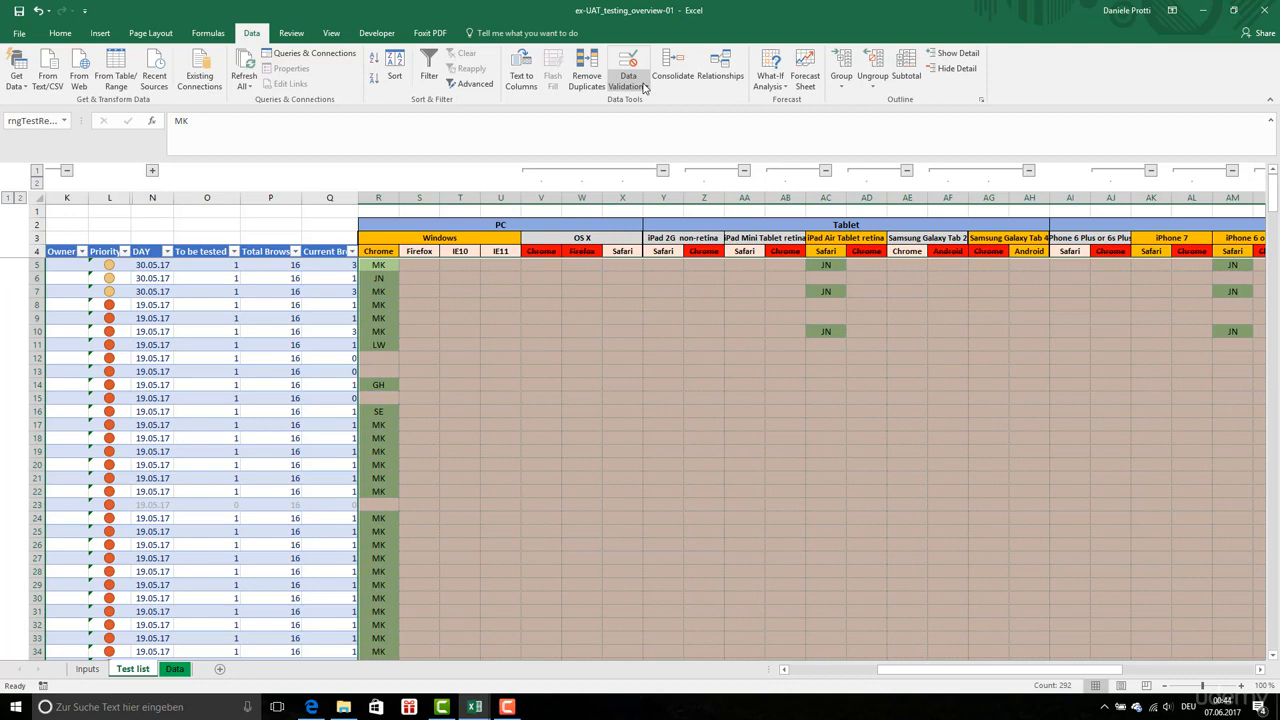
{"action": "left_click", "coordinate": [66, 35]}
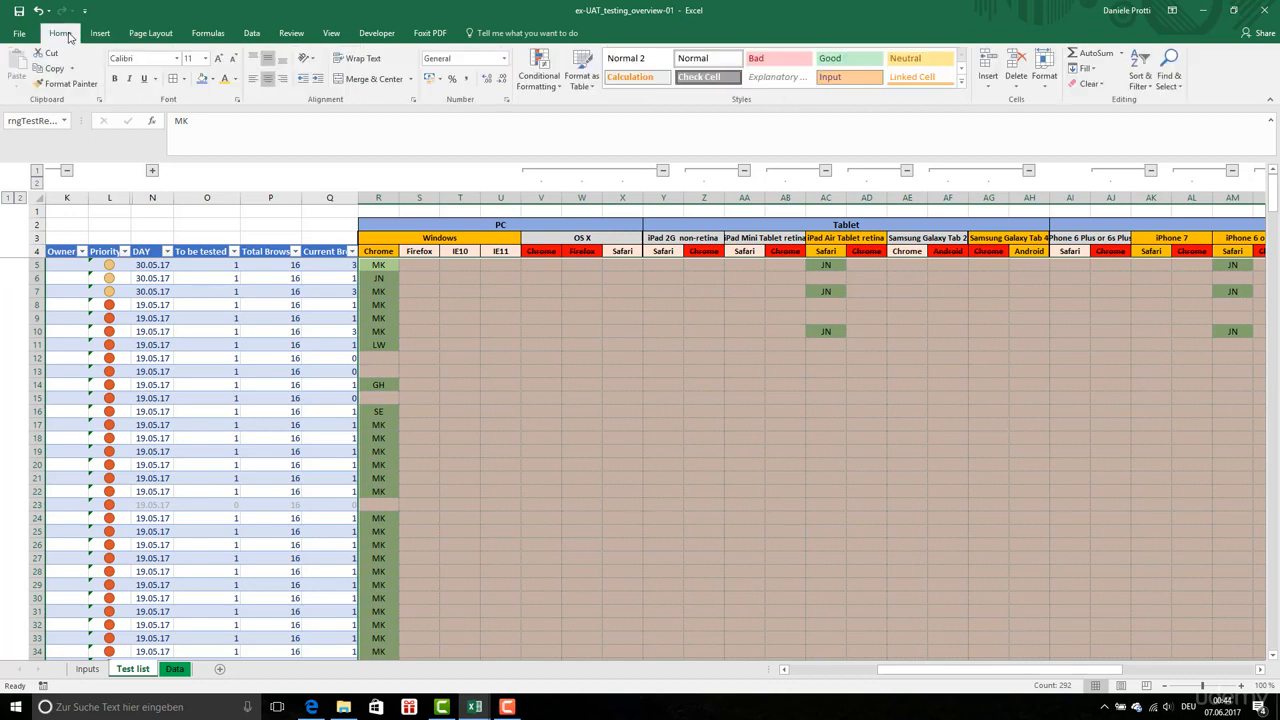
{"action": "left_click", "coordinate": [538, 75]}
{"action": "mouse_move", "coordinate": [560, 108]}
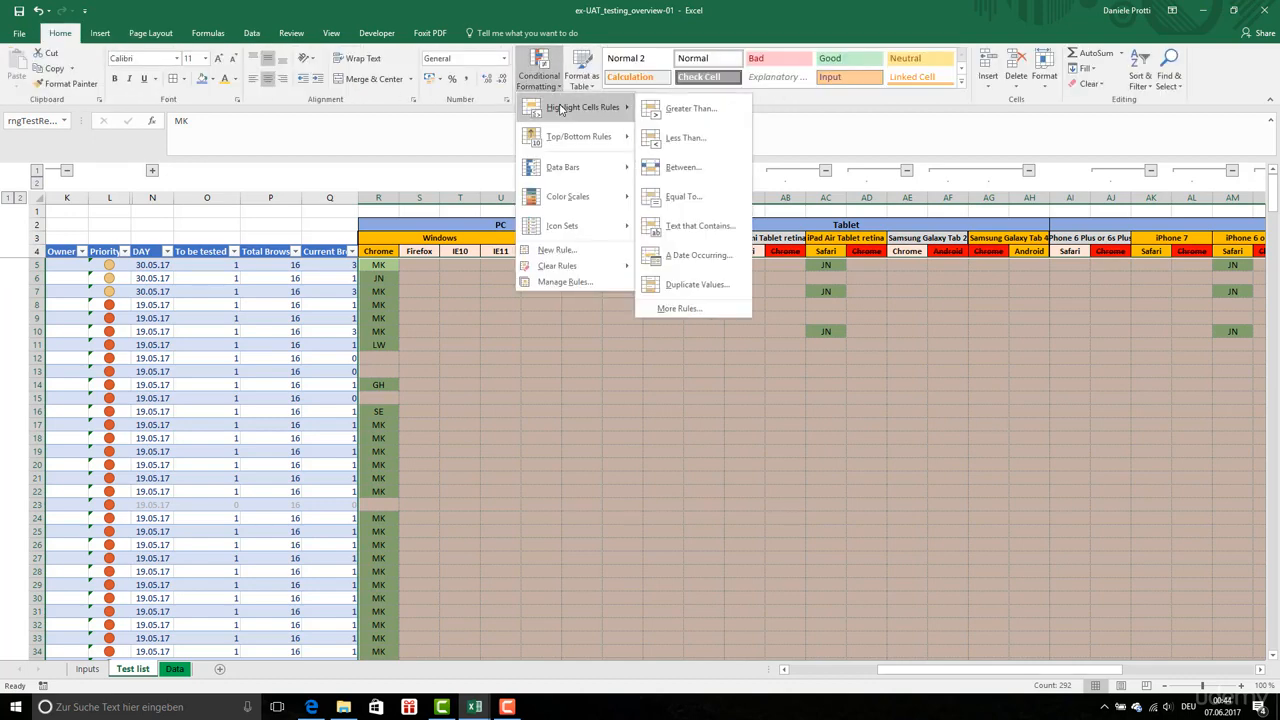
{"action": "left_click", "coordinate": [565, 282]}
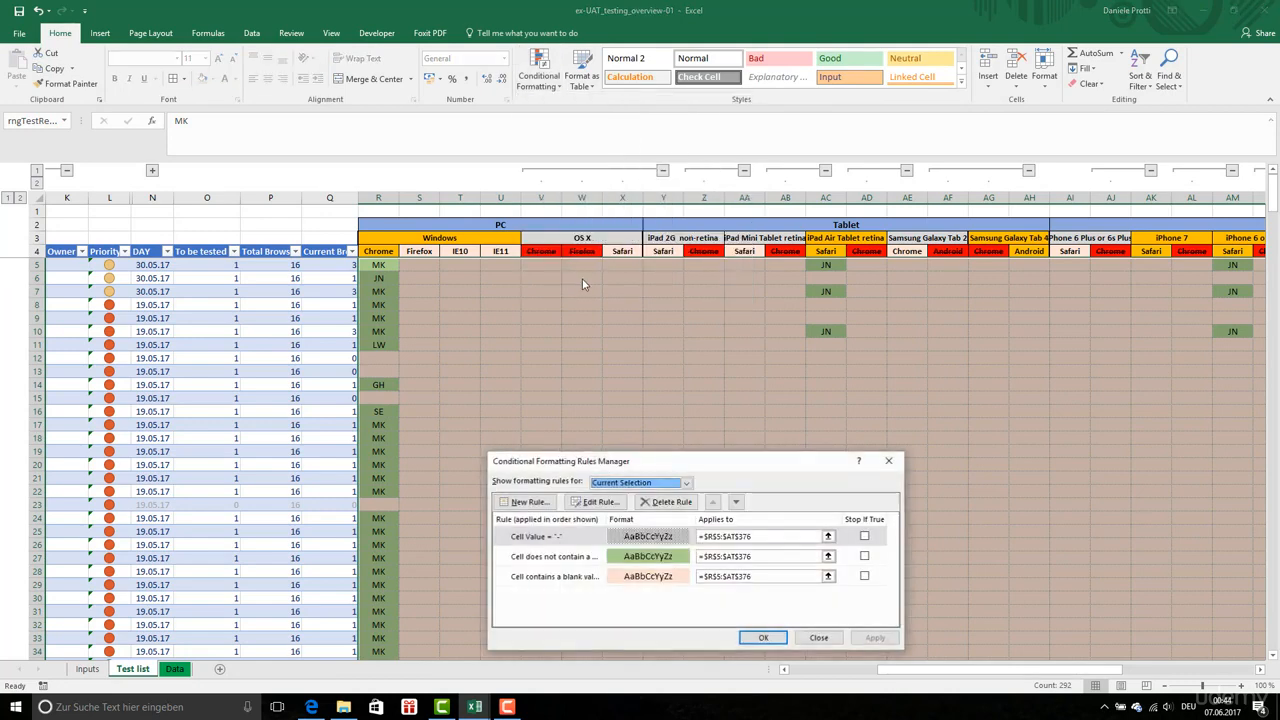
{"action": "left_click", "coordinate": [547, 503]}
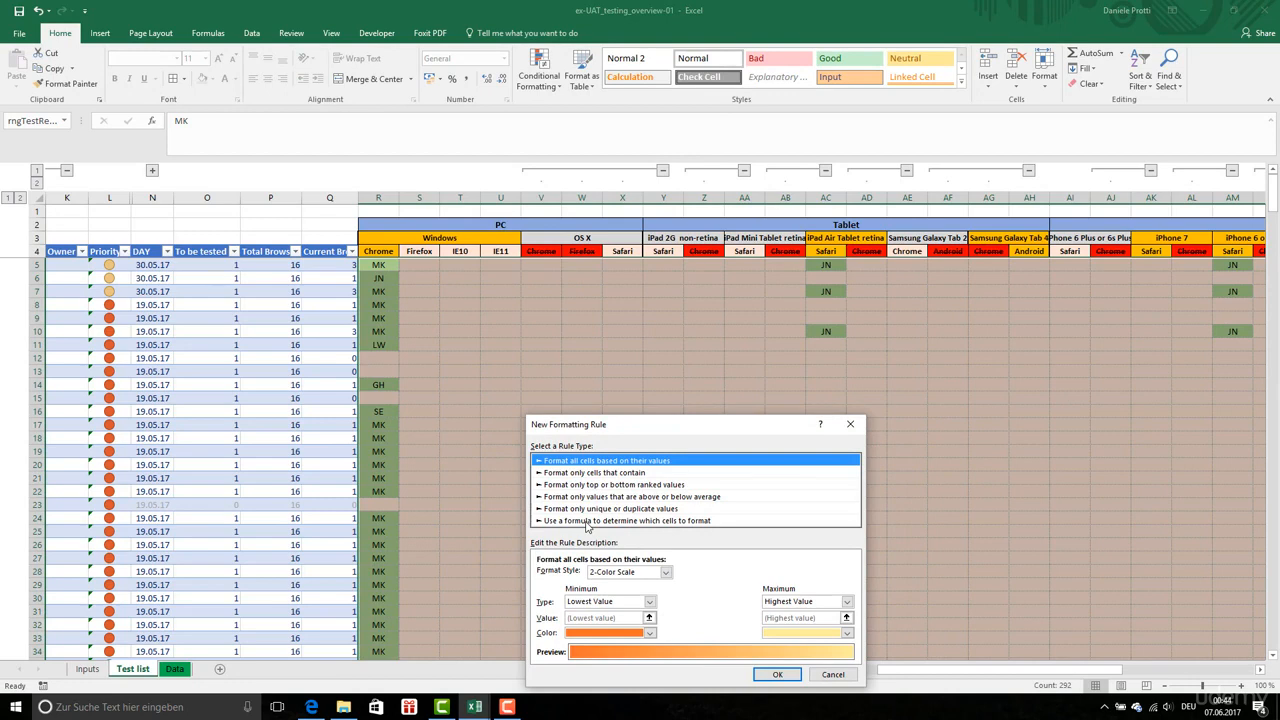
{"action": "left_click", "coordinate": [587, 523]}
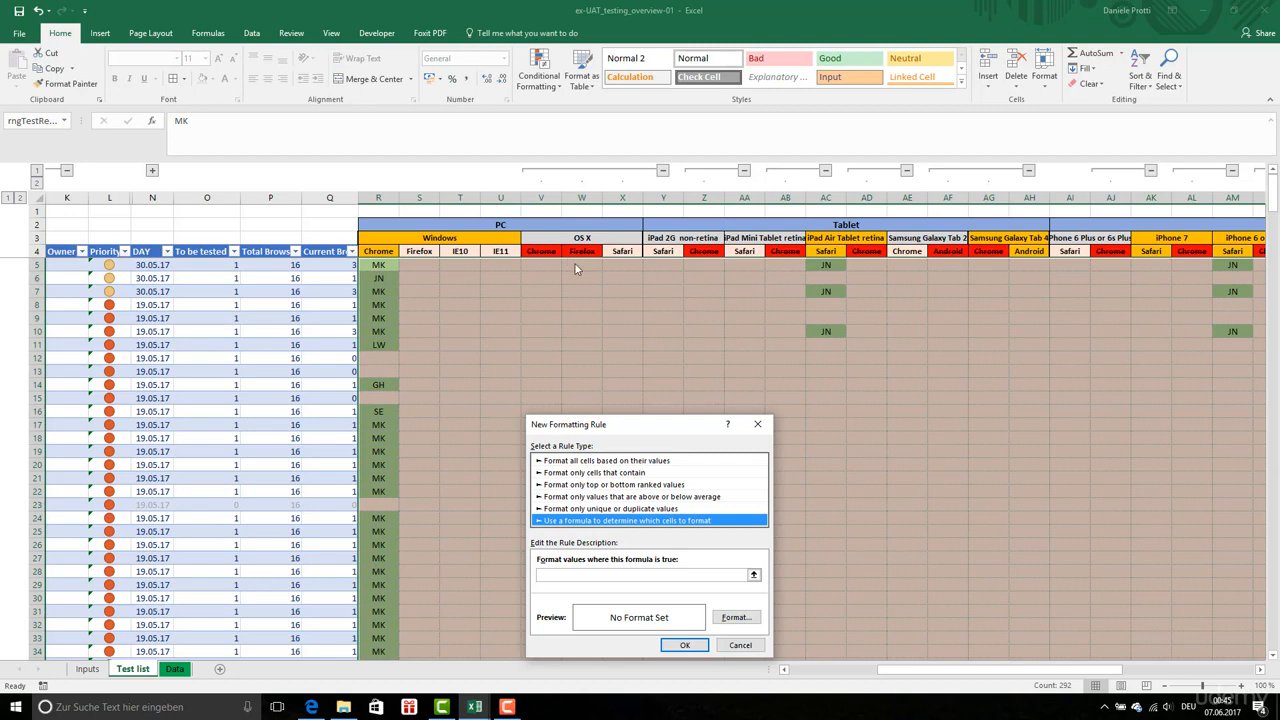
{"action": "left_click", "coordinate": [740, 645]}
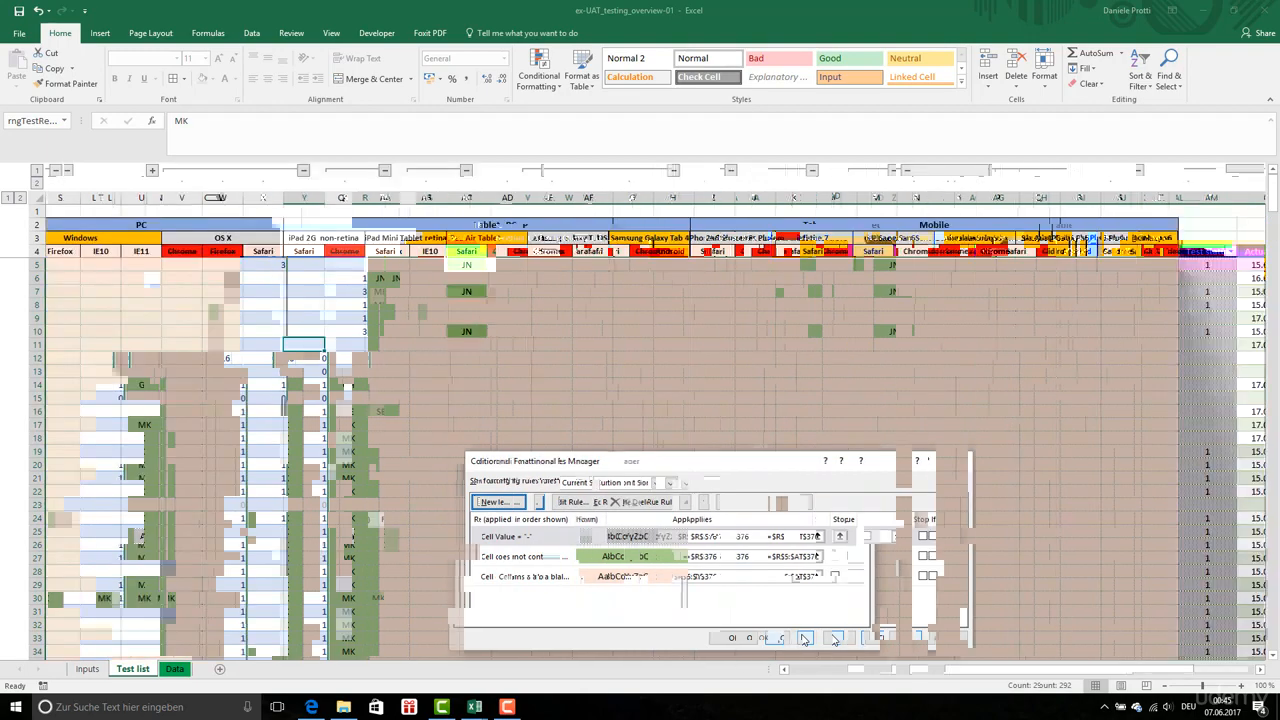
{"action": "left_click", "coordinate": [819, 638]}
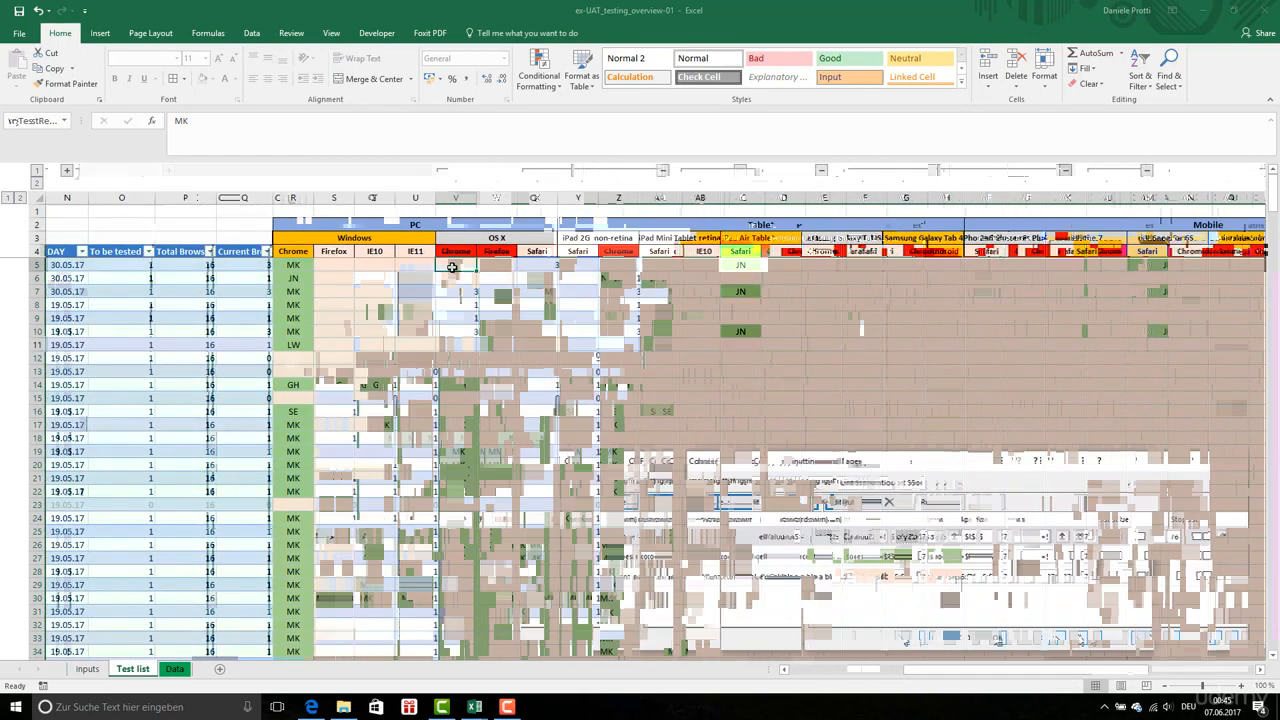
Apply a dotted pattern fill to the OS X Chrome and Firefox result cells, V5:W376
{"action": "key", "text": "shift+Right"}
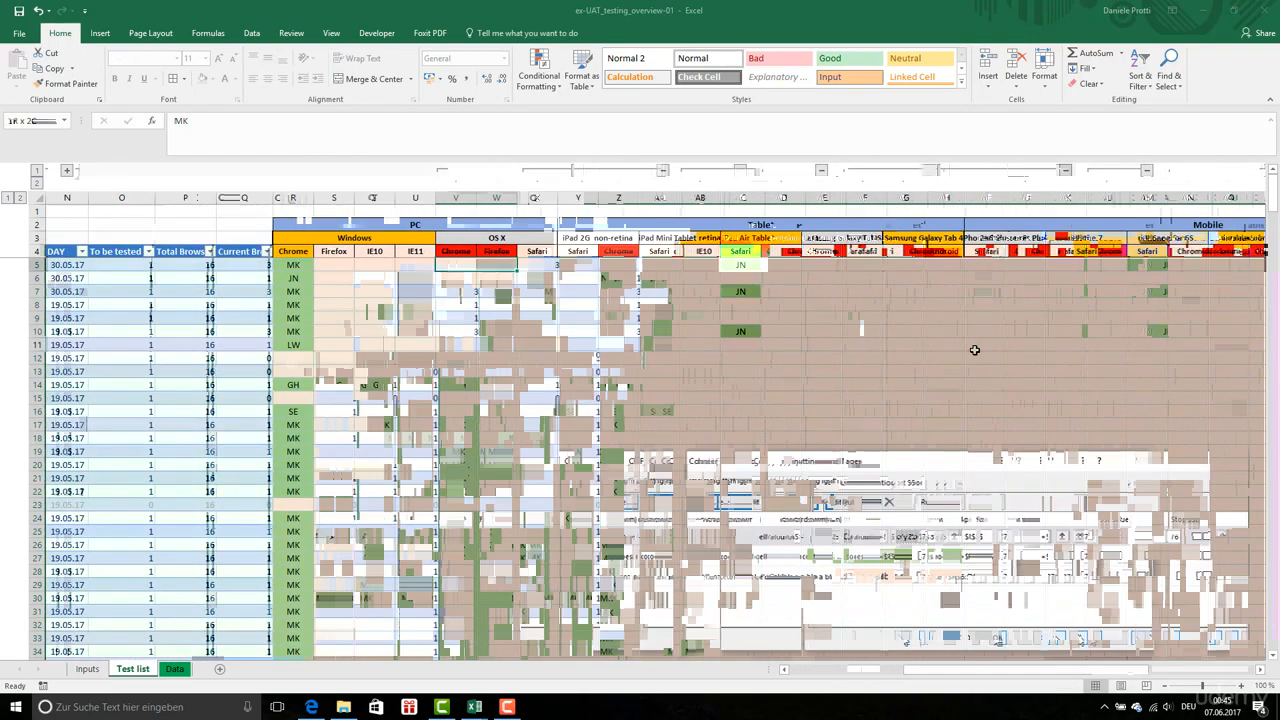
{"action": "key", "text": "shift+Down"}
{"action": "key", "text": "shift+Down"}
{"action": "key", "text": "shift+Down"}
{"action": "key", "text": "shift+Down"}
{"action": "key", "text": "shift+Down"}
{"action": "key", "text": "shift+Down"}
{"action": "key", "text": "shift+Down"}
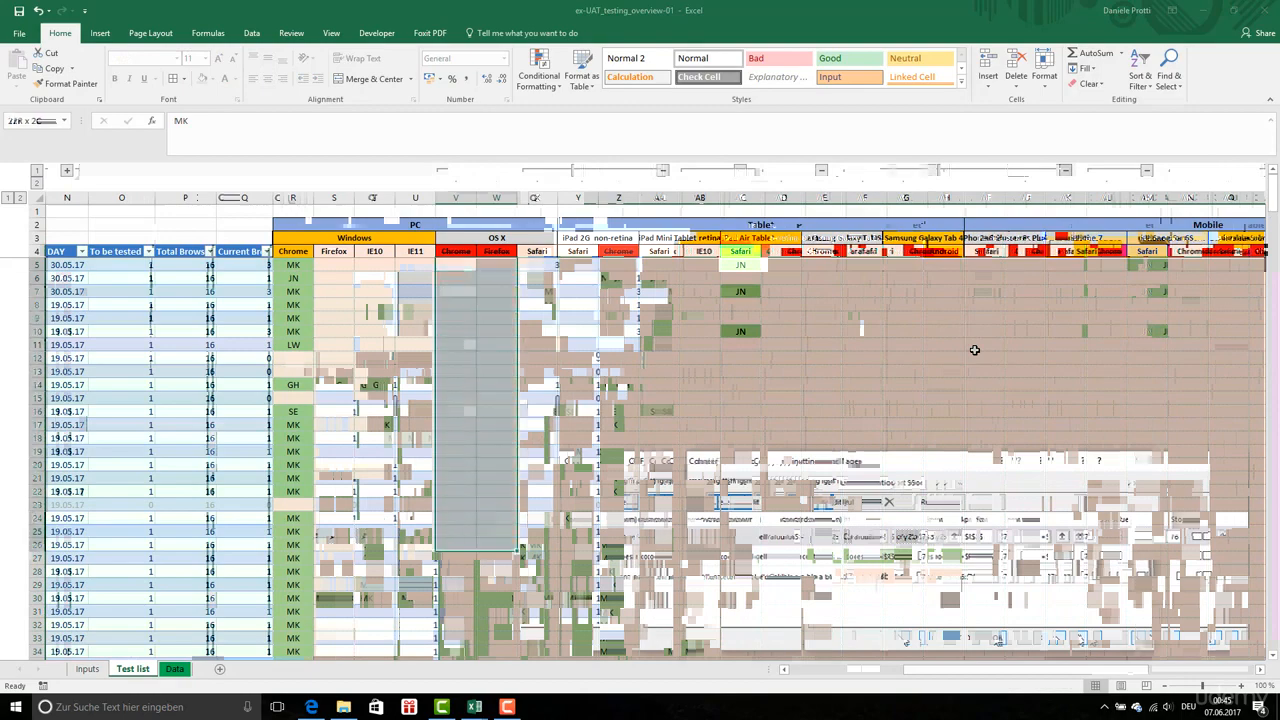
{"action": "key", "text": "ctrl+shift+Down"}
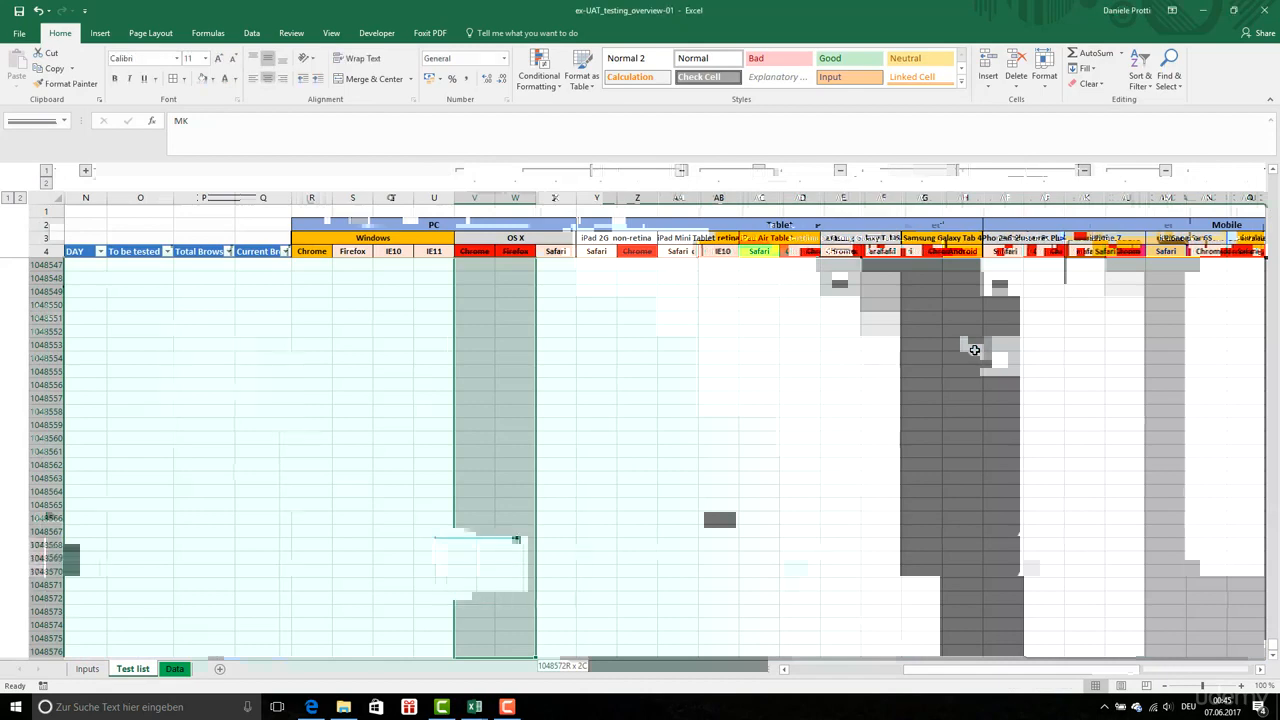
{"action": "right_click", "coordinate": [497, 353]}
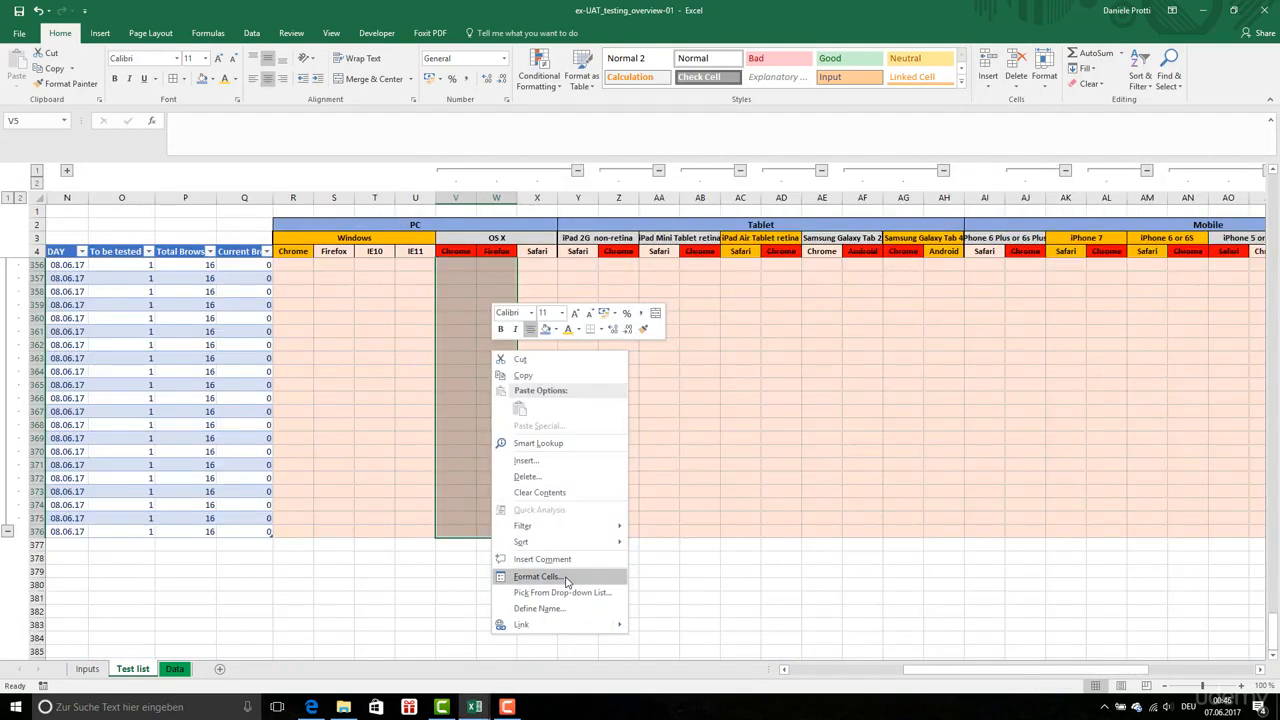
{"action": "left_click", "coordinate": [566, 582]}
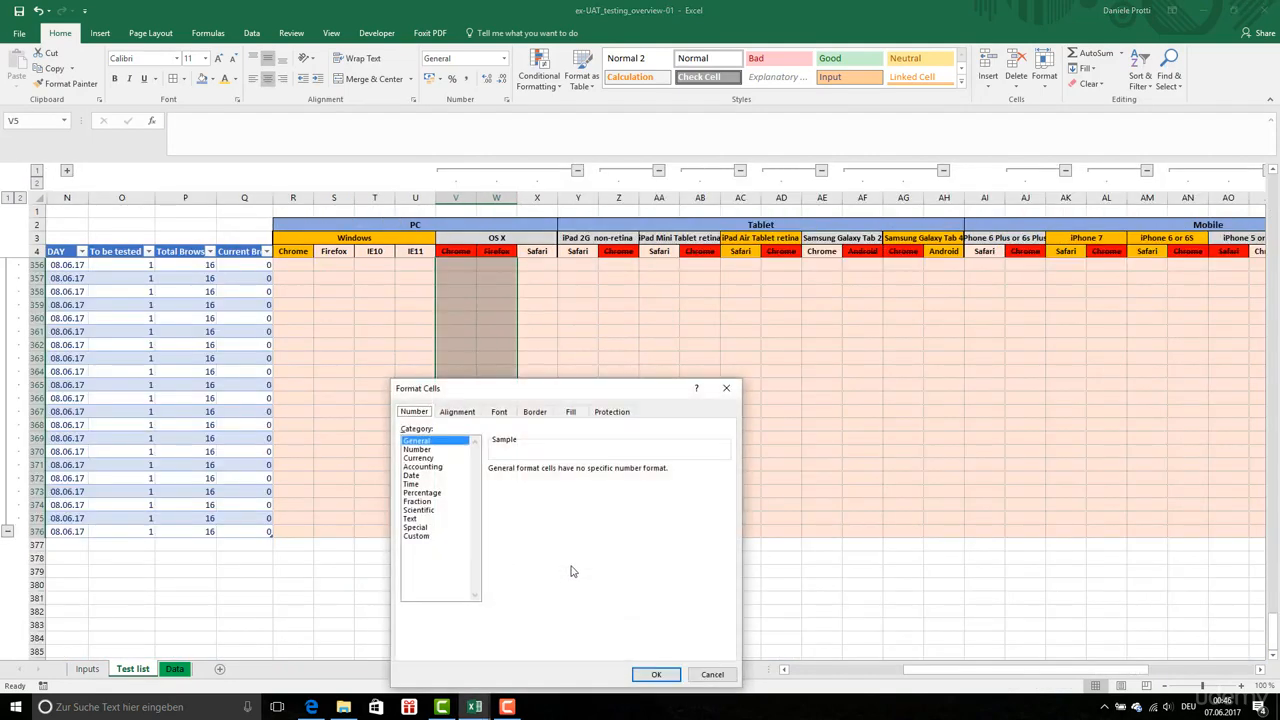
{"action": "left_click", "coordinate": [538, 413]}
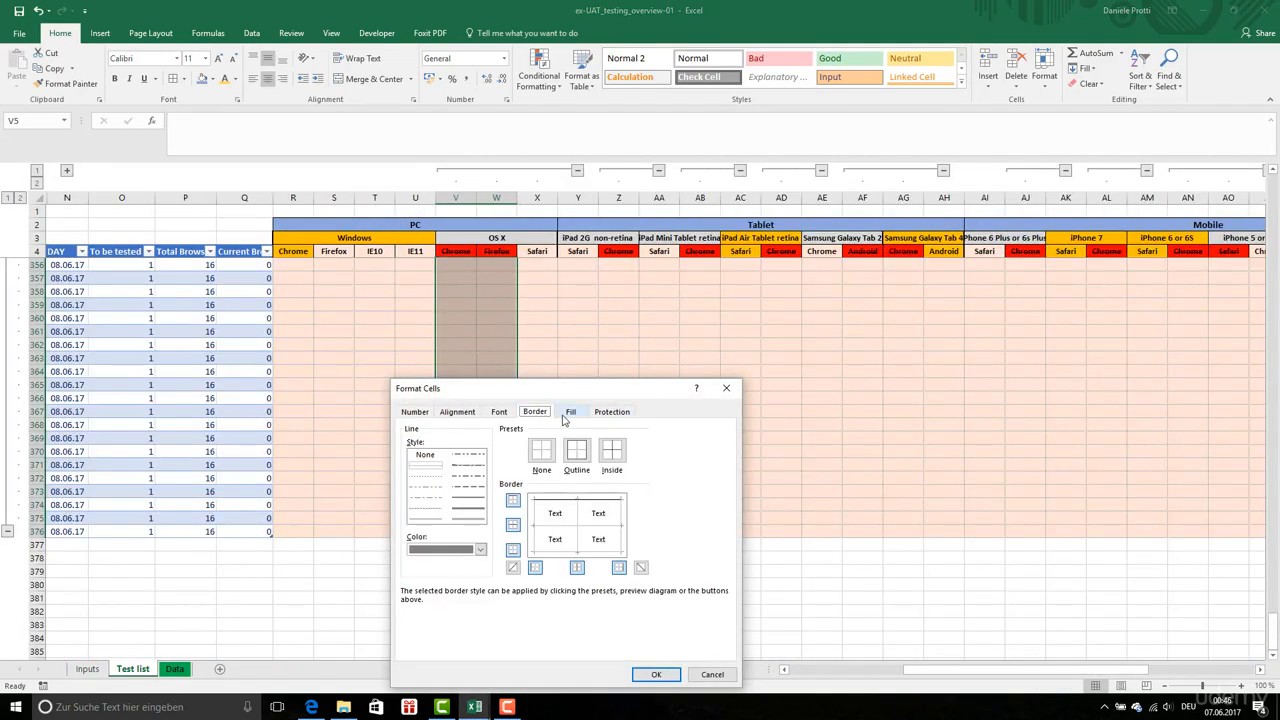
{"action": "left_click", "coordinate": [570, 412]}
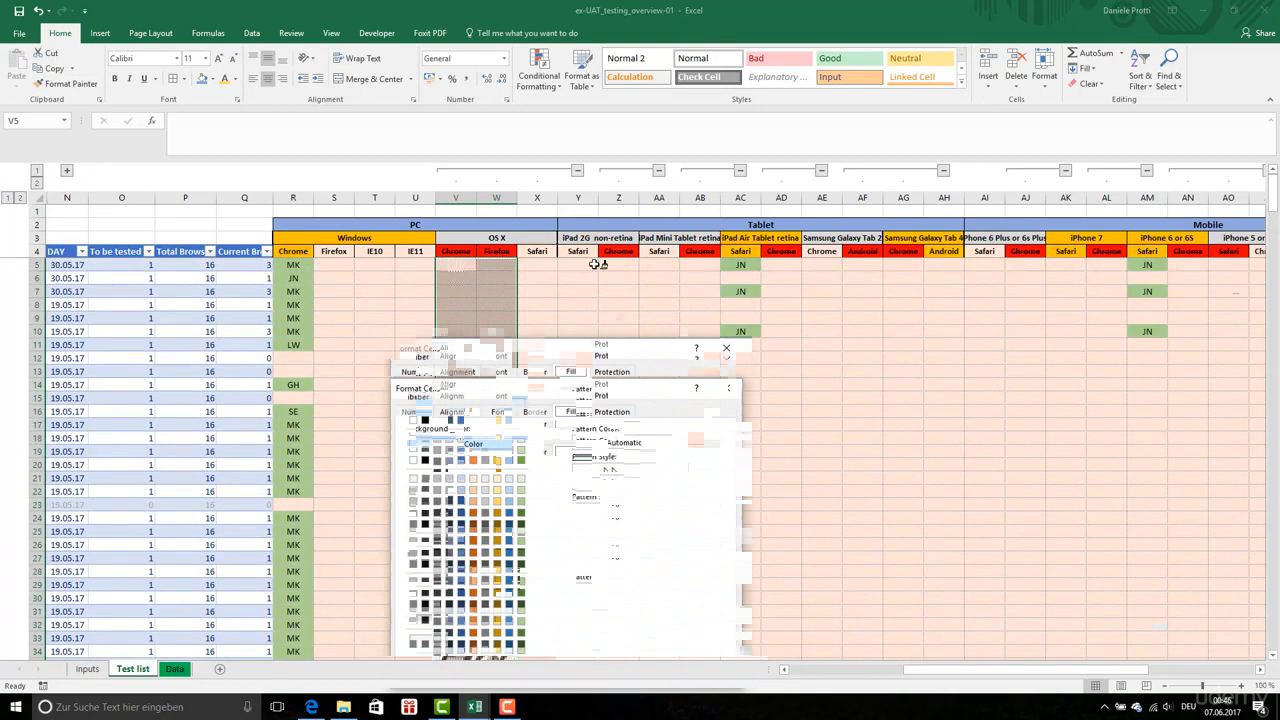
Copy the dotted pattern format from V:W to the column pairs Z:AA, AF:AG and AN:AO, starting at row 5
{"action": "left_click", "coordinate": [617, 264]}
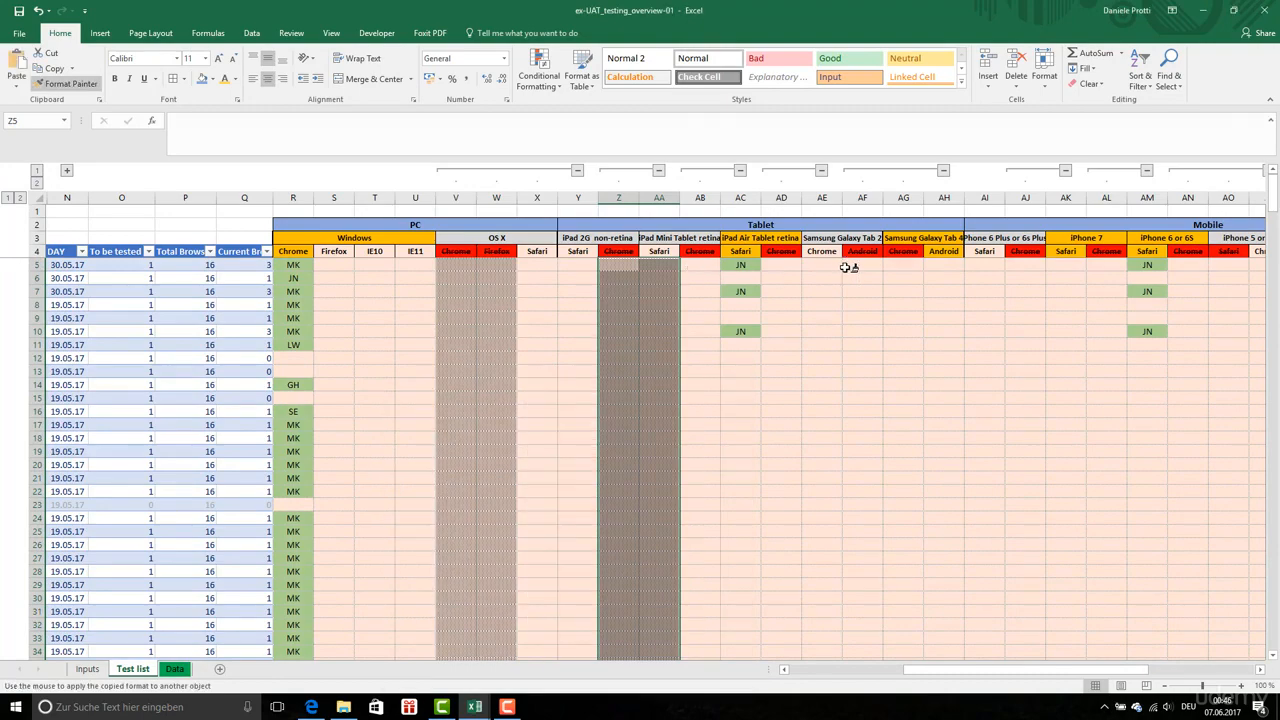
{"action": "left_click", "coordinate": [866, 266]}
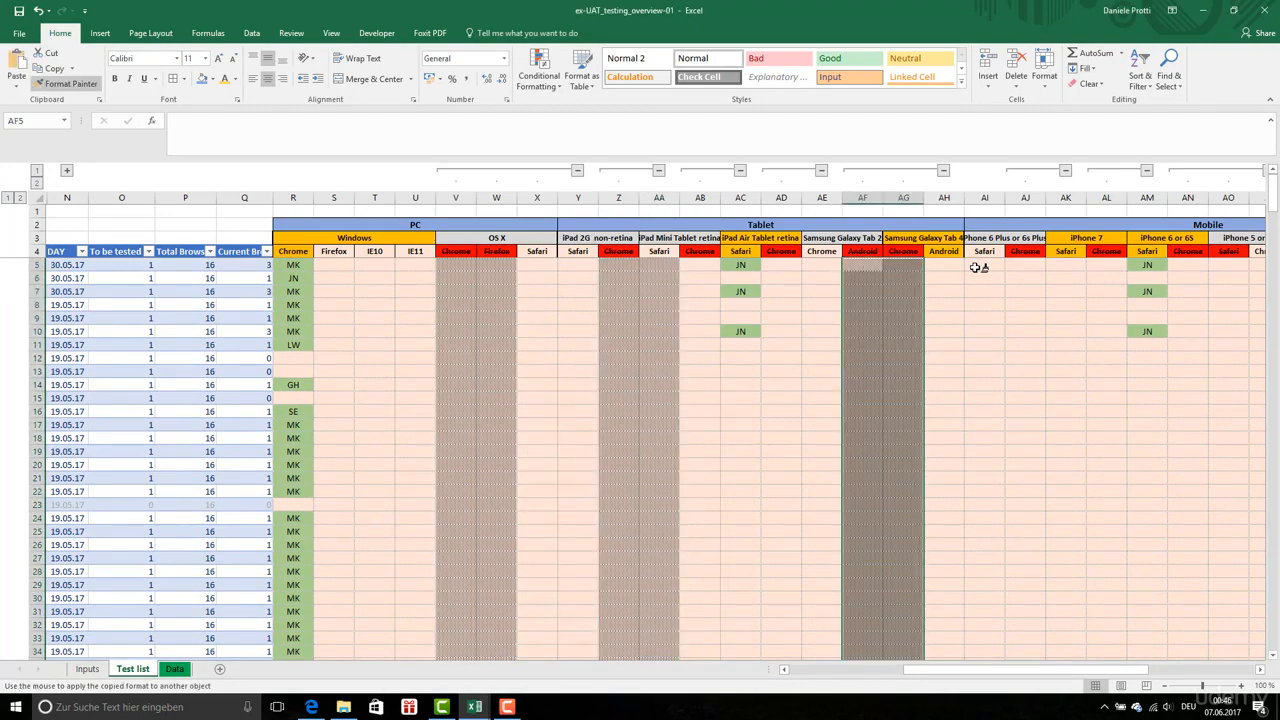
{"action": "left_click", "coordinate": [1180, 266]}
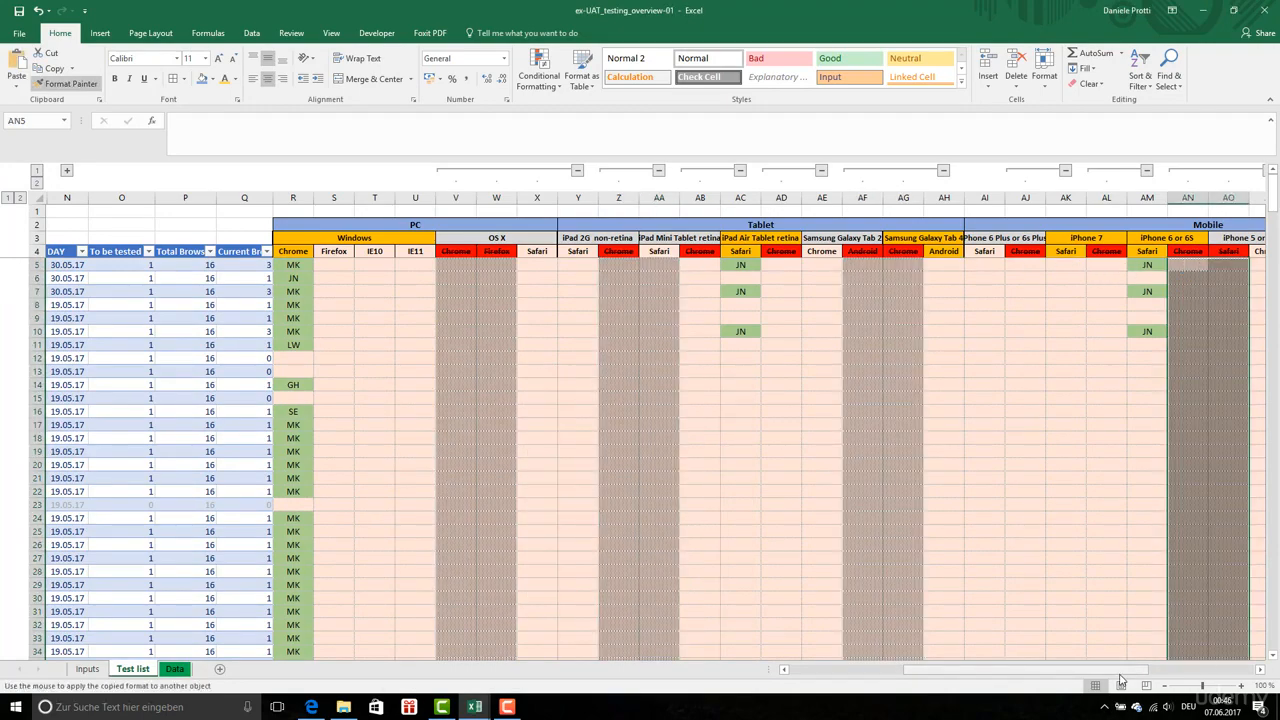
{"action": "left_click_drag", "start_coordinate": [1128, 675], "coordinate": [1173, 675]}
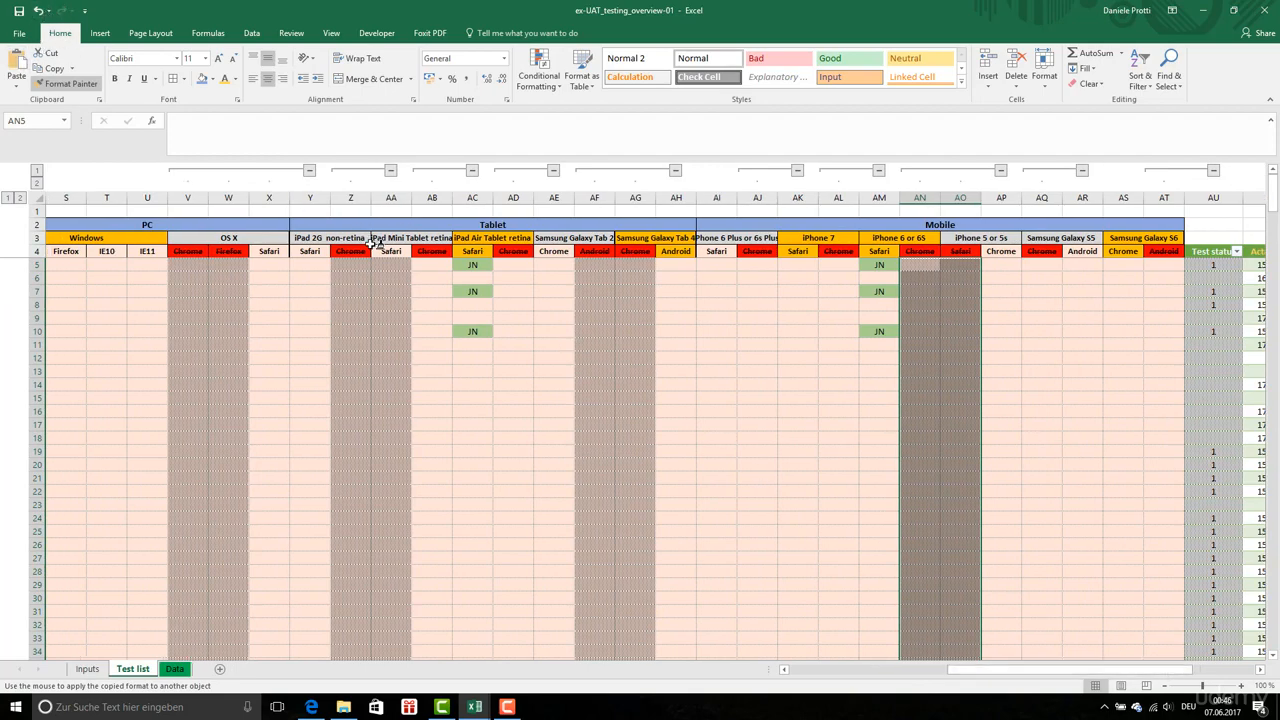
{"action": "key", "text": "Escape"}
Restore the plain format of the iPad Mini Safari column AA by copying the format of AB5:AB376 onto it
{"action": "left_click", "coordinate": [422, 264]}
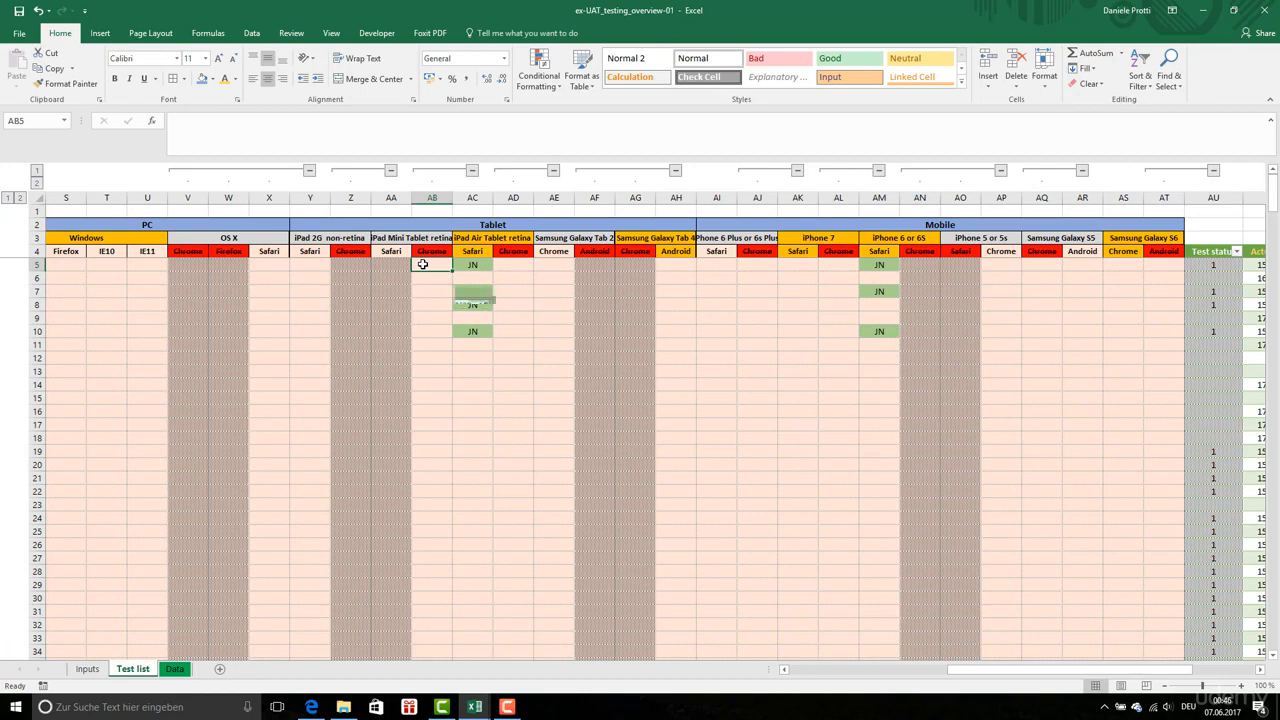
{"action": "key", "text": "ctrl+shift+Down"}
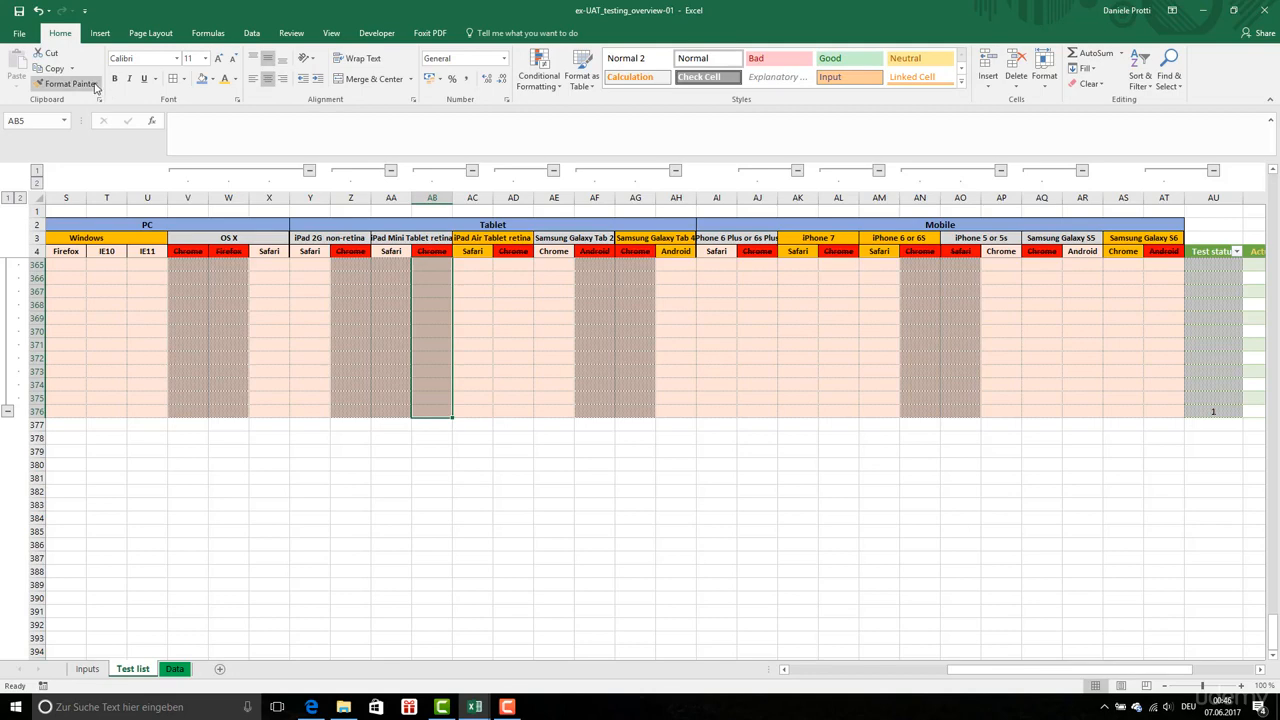
{"action": "left_click", "coordinate": [64, 83]}
{"action": "left_click_drag", "start_coordinate": [1274, 632], "coordinate": [1264, 174]}
{"action": "left_click", "coordinate": [391, 264]}
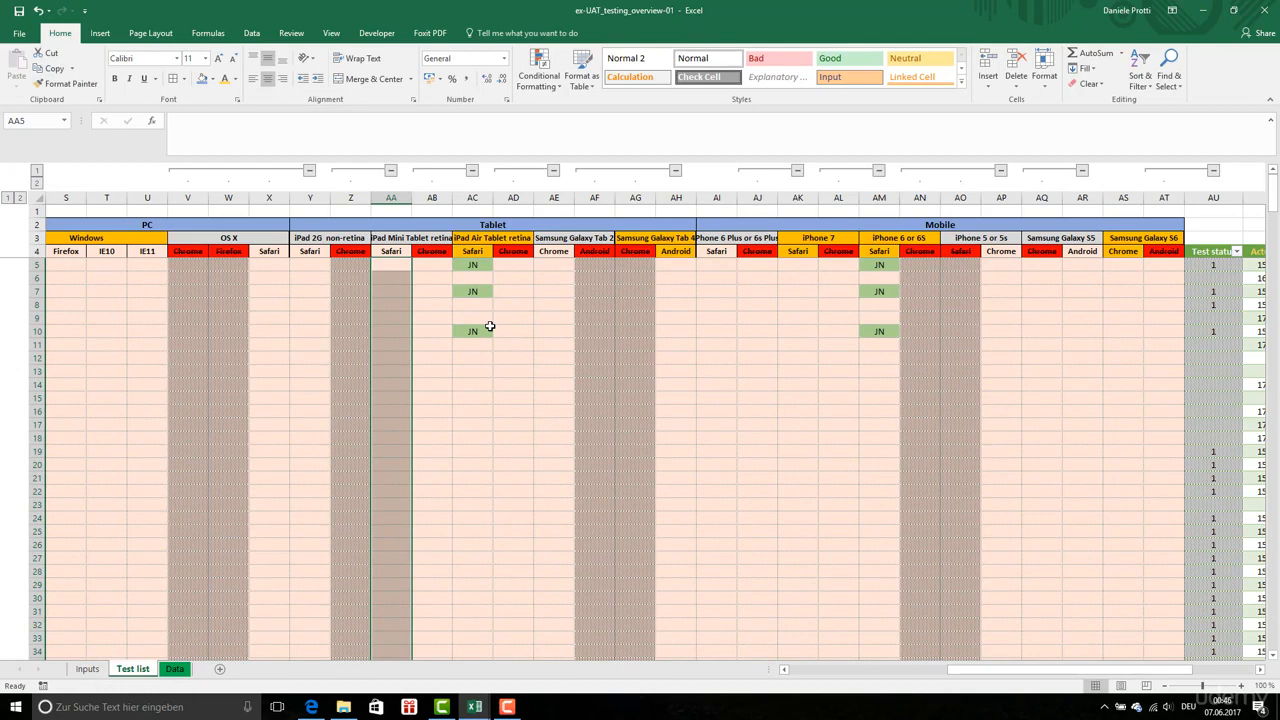
Copy the dotted pattern format of Z5:Z376 to the struck-through columns AB, AD, AJ, AL, AQ and AT, starting at row 5
{"action": "left_click", "coordinate": [488, 328]}
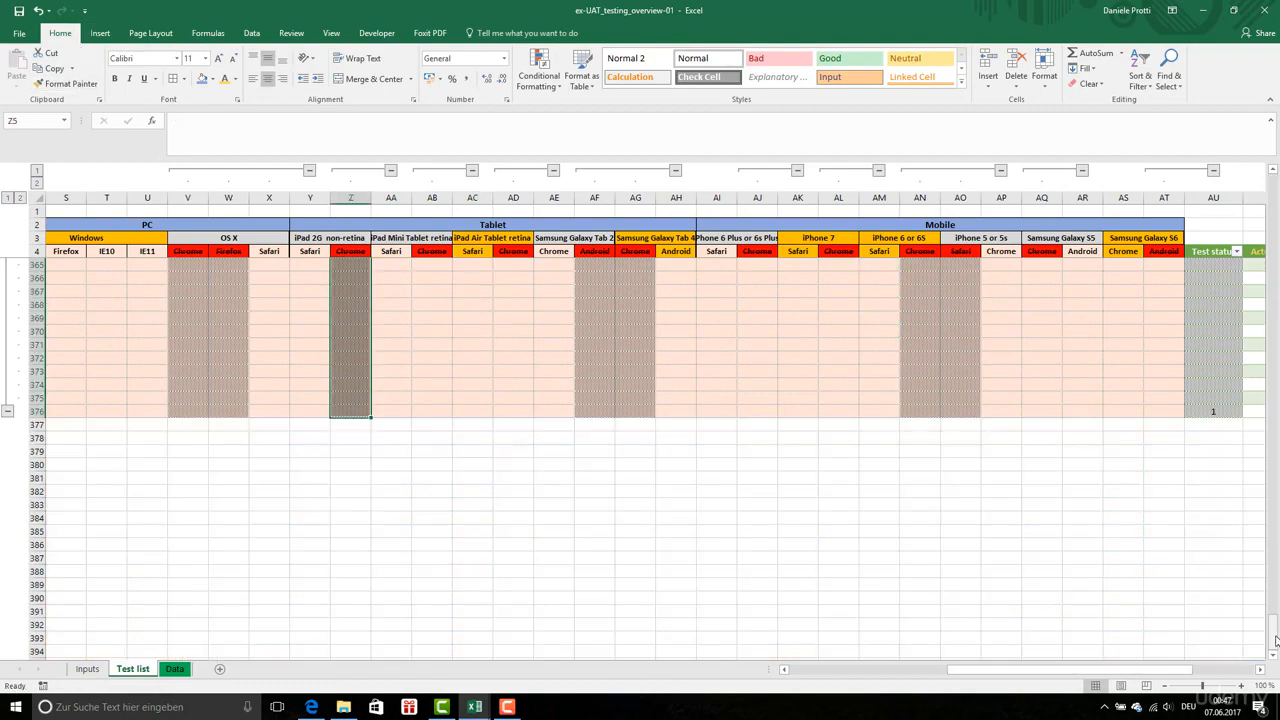
{"action": "left_click_drag", "start_coordinate": [1274, 641], "coordinate": [1275, 180]}
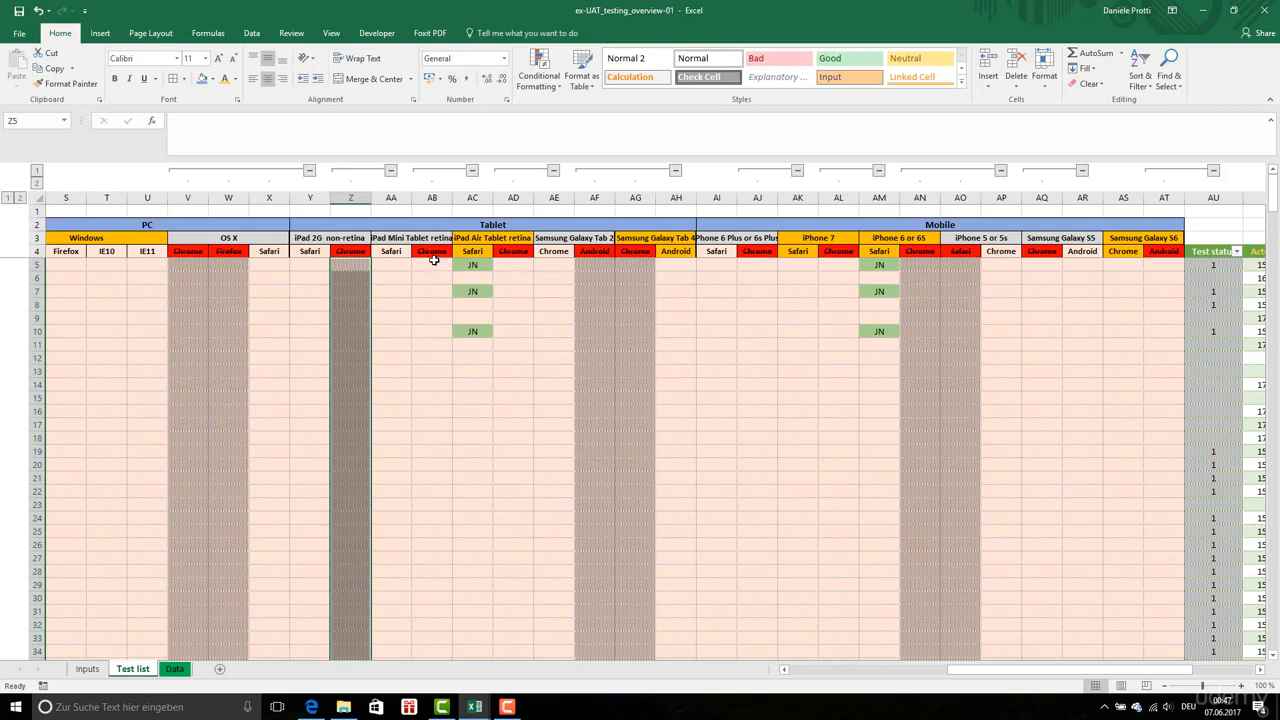
{"action": "left_click", "coordinate": [70, 85]}
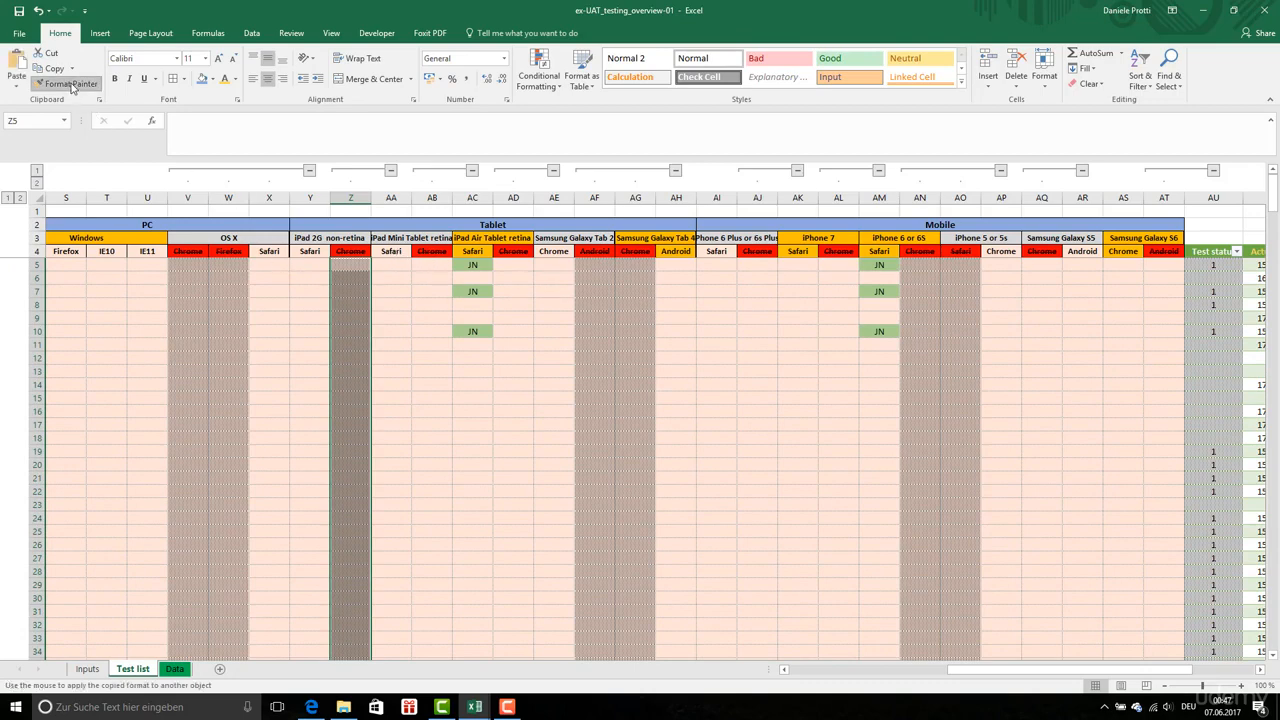
{"action": "left_click", "coordinate": [425, 264]}
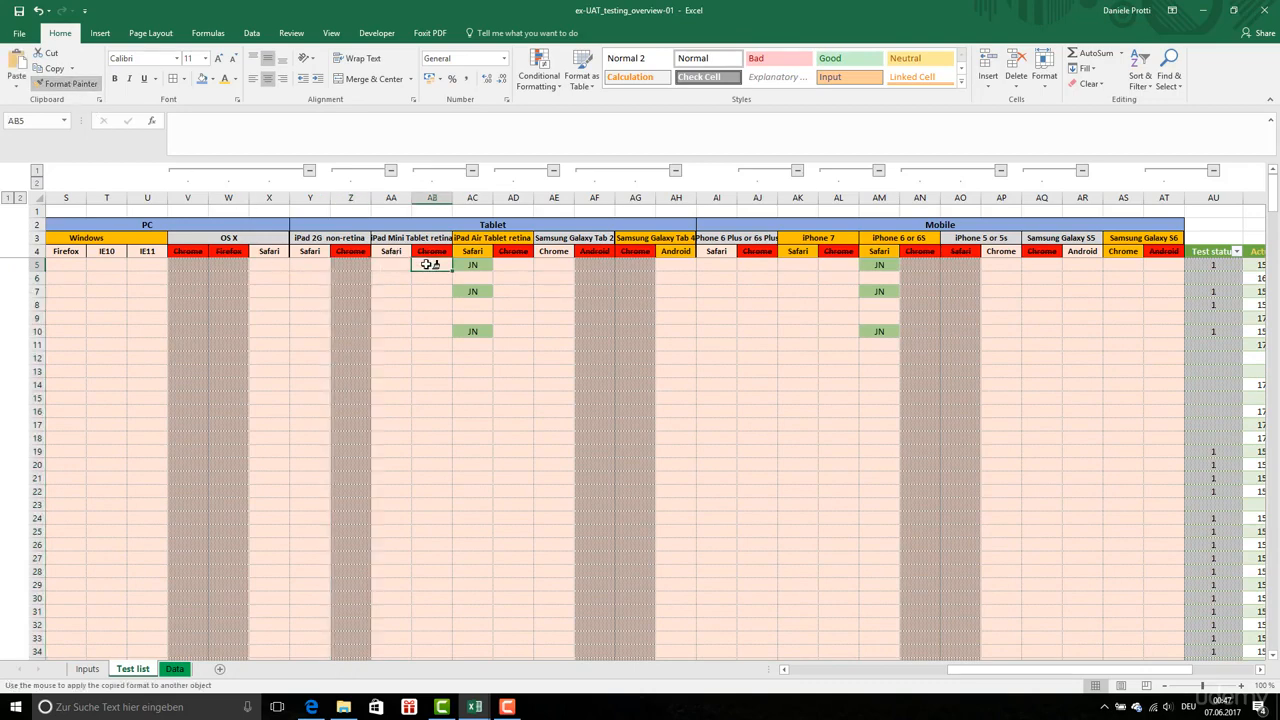
{"action": "left_click", "coordinate": [514, 264]}
{"action": "left_click", "coordinate": [757, 266]}
{"action": "left_click", "coordinate": [846, 264]}
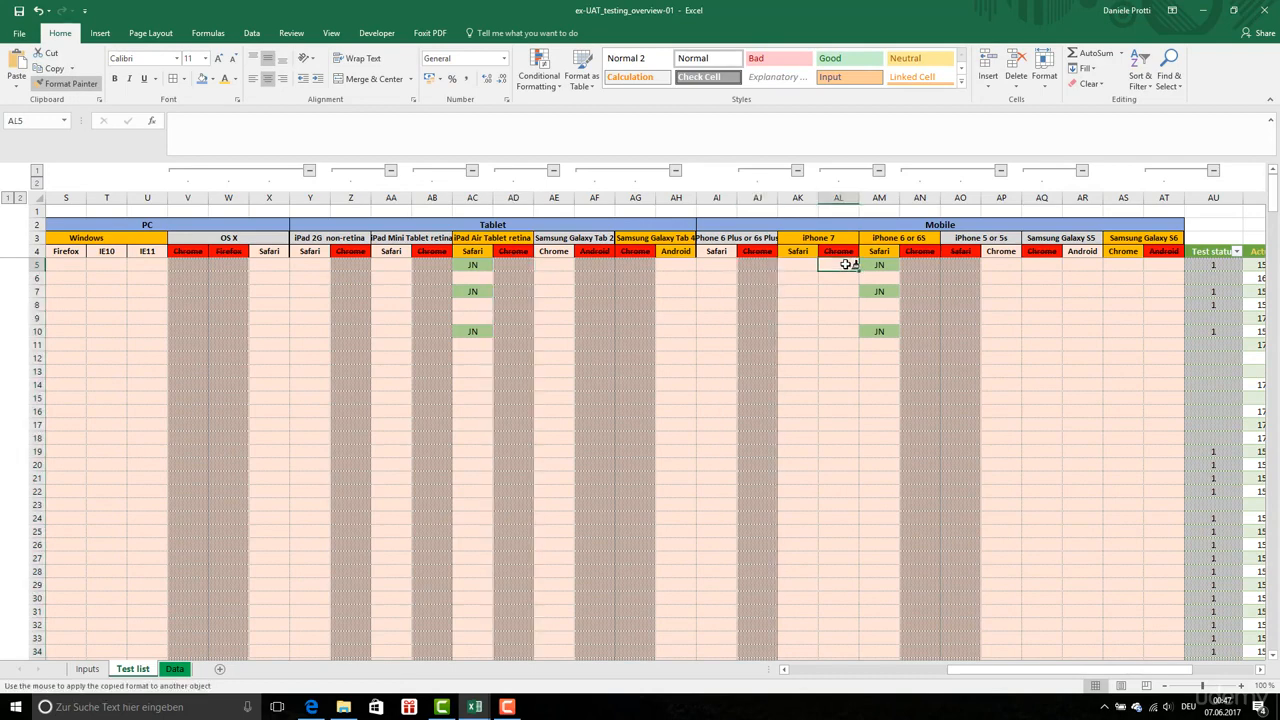
{"action": "left_click", "coordinate": [1044, 266]}
{"action": "left_click", "coordinate": [1164, 266]}
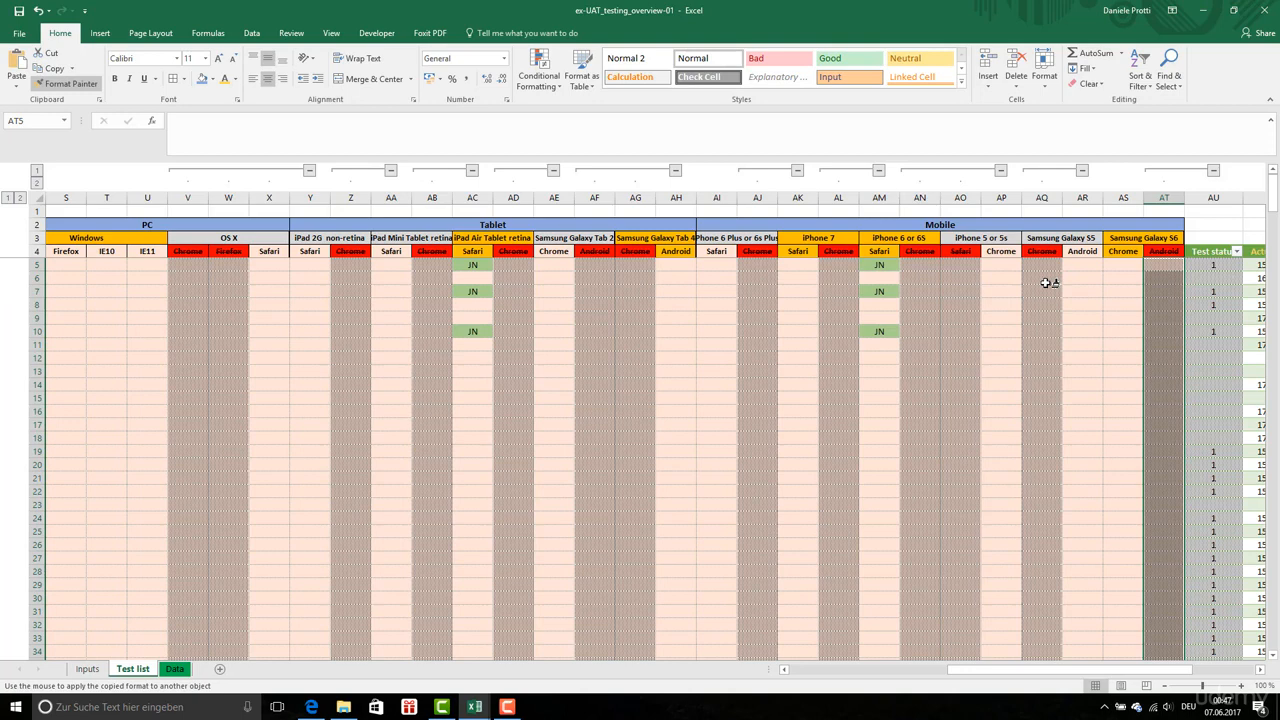
{"action": "key", "text": "Escape"}
{"action": "left_click", "coordinate": [986, 317]}
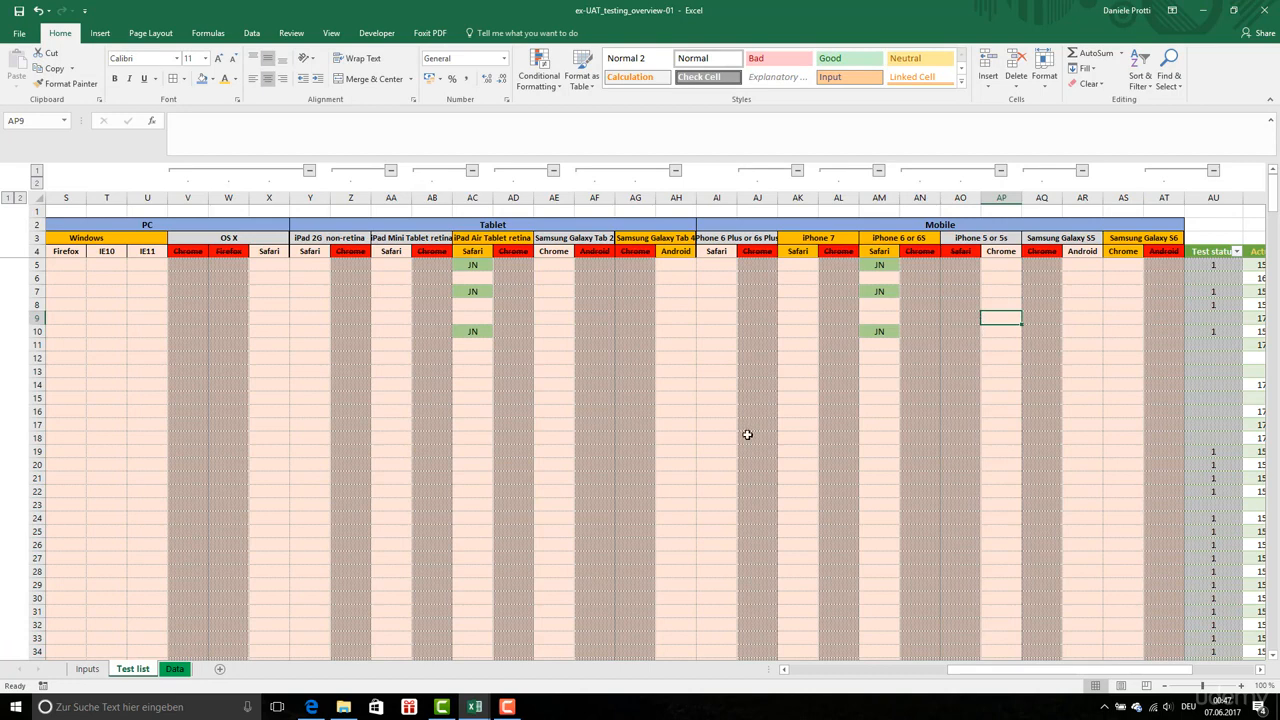
{"action": "scroll", "coordinate": [748, 433], "scroll_direction": "down", "scroll_amount": 2}
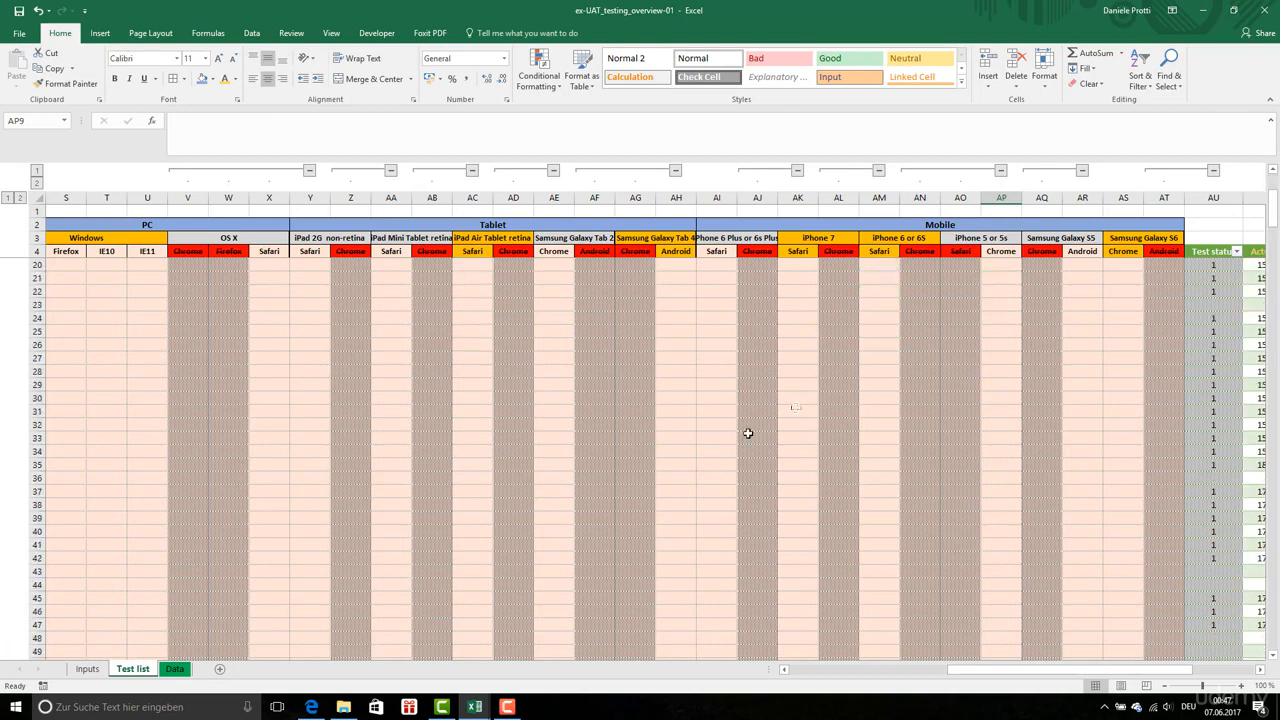
{"action": "scroll", "coordinate": [788, 412], "scroll_direction": "up", "scroll_amount": 2}
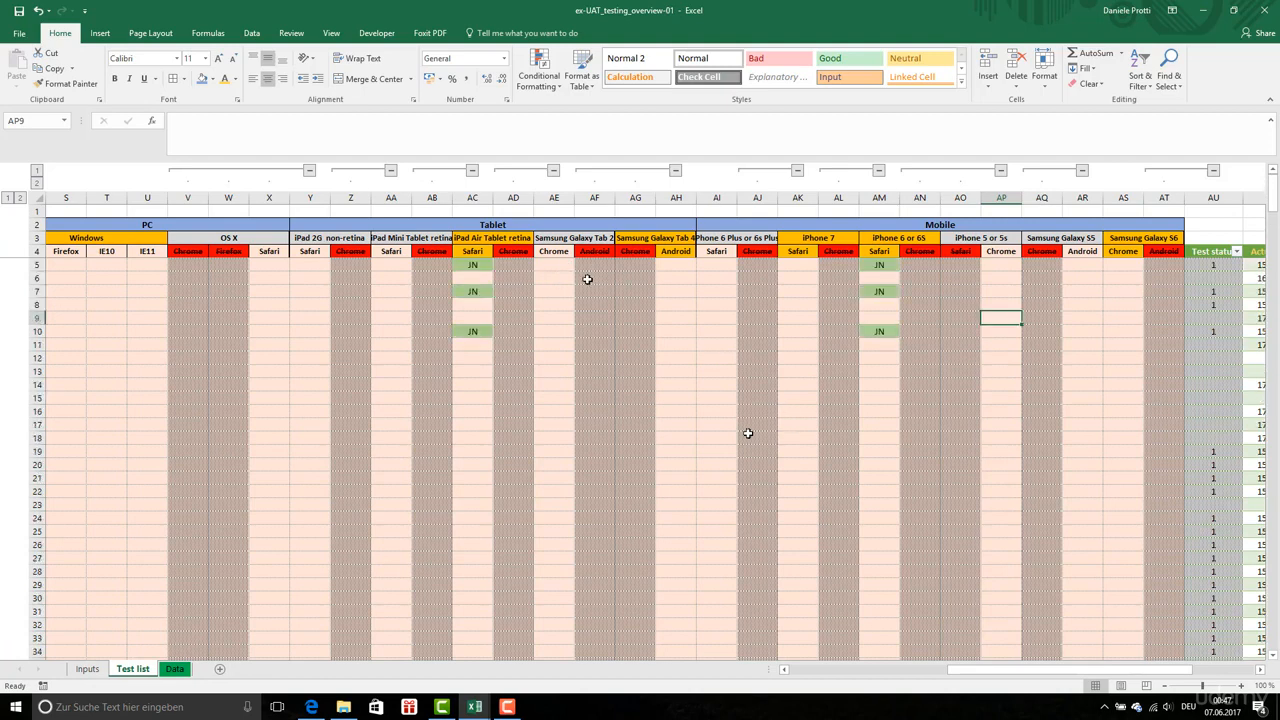
Review the cell protection settings of the whole browser results range, R5:AT376
{"action": "left_click_drag", "start_coordinate": [1063, 670], "coordinate": [985, 677]}
{"action": "left_click", "coordinate": [492, 265]}
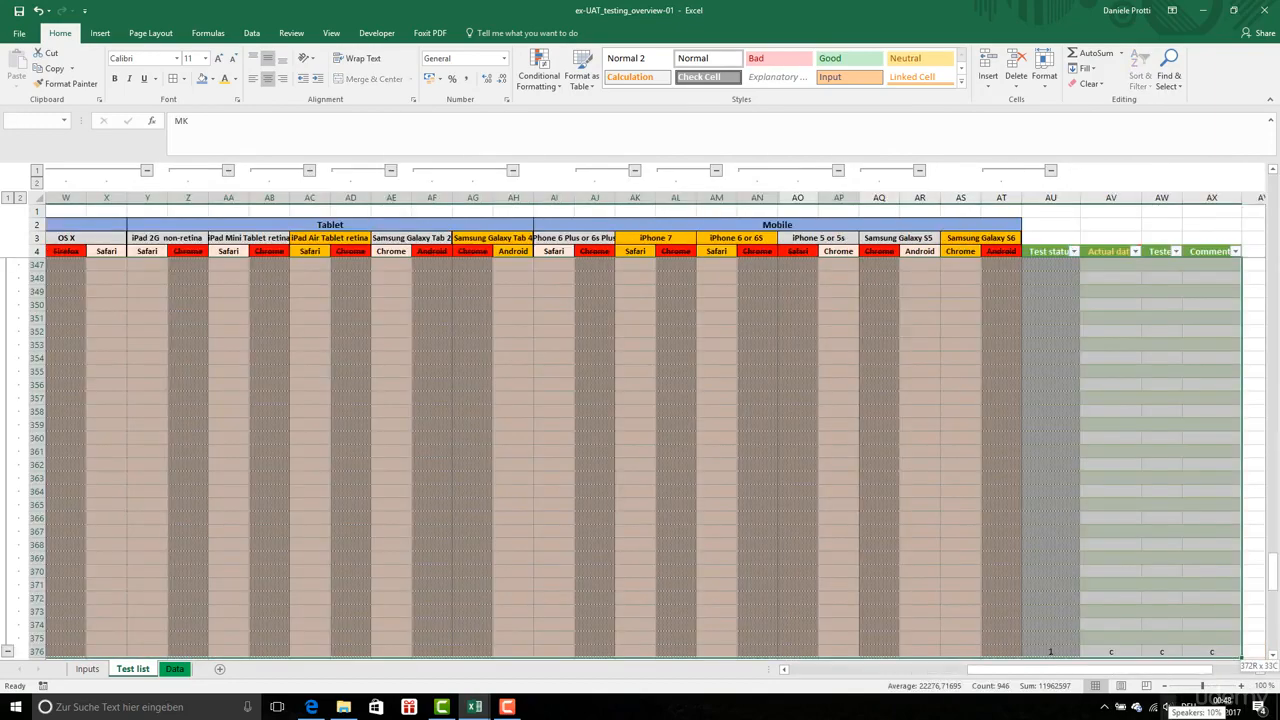
{"action": "key", "text": "ctrl+shift+End"}
{"action": "key", "text": "shift+Left"}
{"action": "key", "text": "shift+Left"}
{"action": "key", "text": "shift+Left"}
{"action": "key", "text": "shift+Left"}
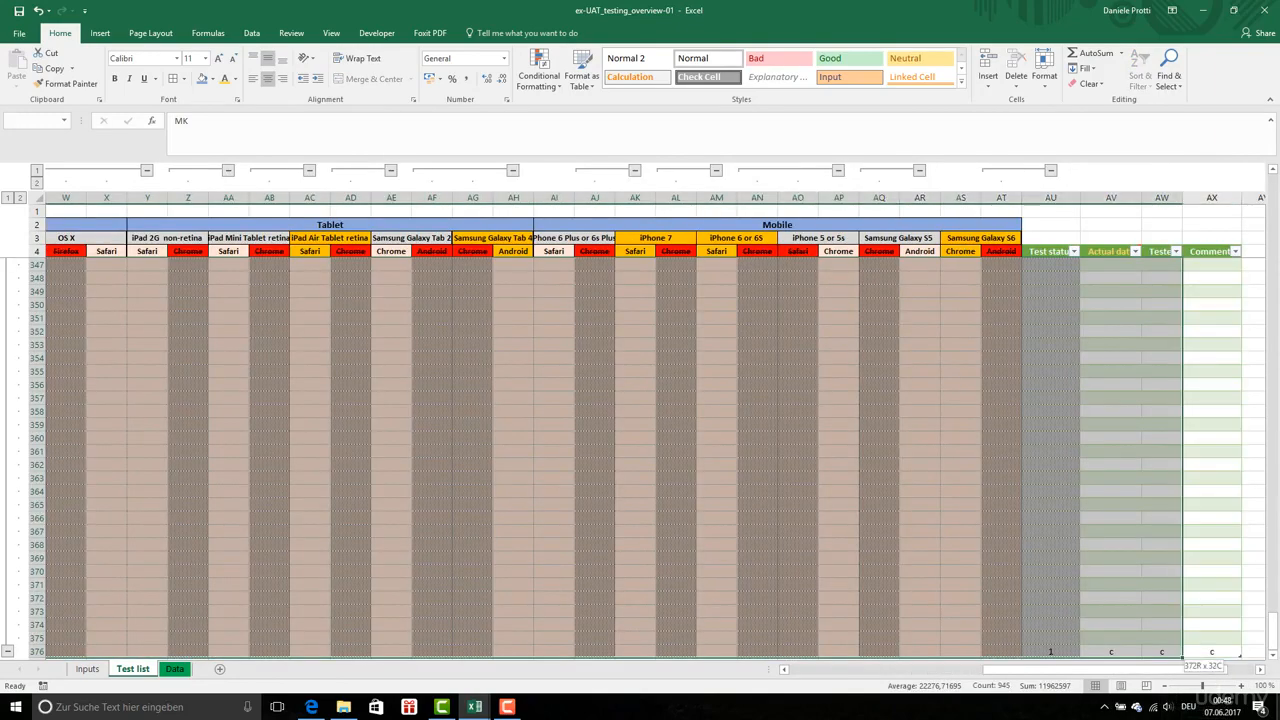
{"action": "key", "text": "shift+Left"}
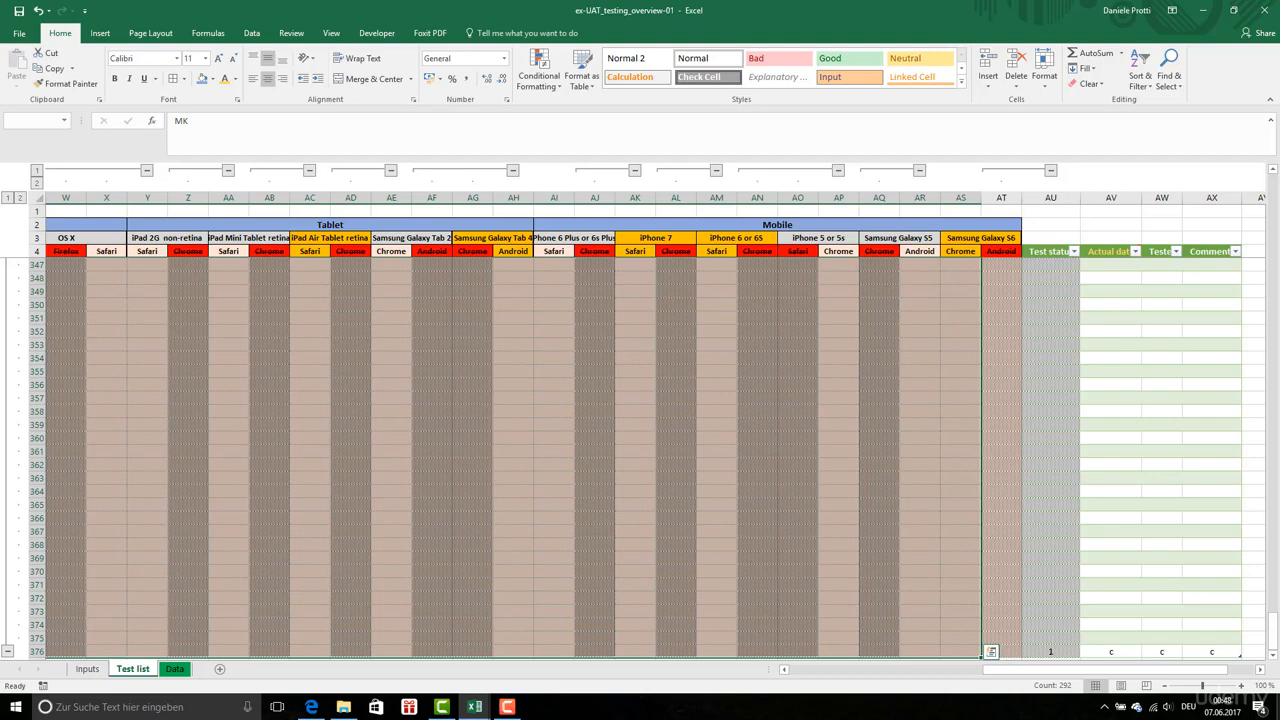
{"action": "key", "text": "shift+Right"}
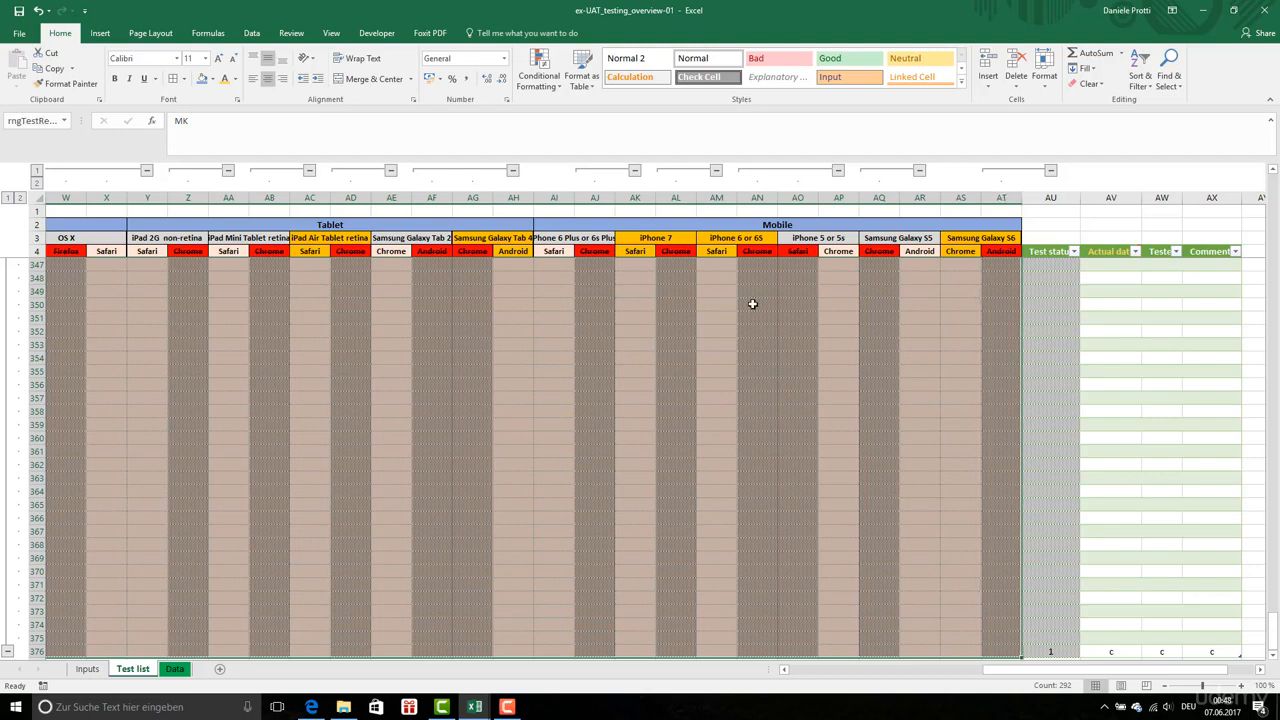
{"action": "right_click", "coordinate": [480, 305]}
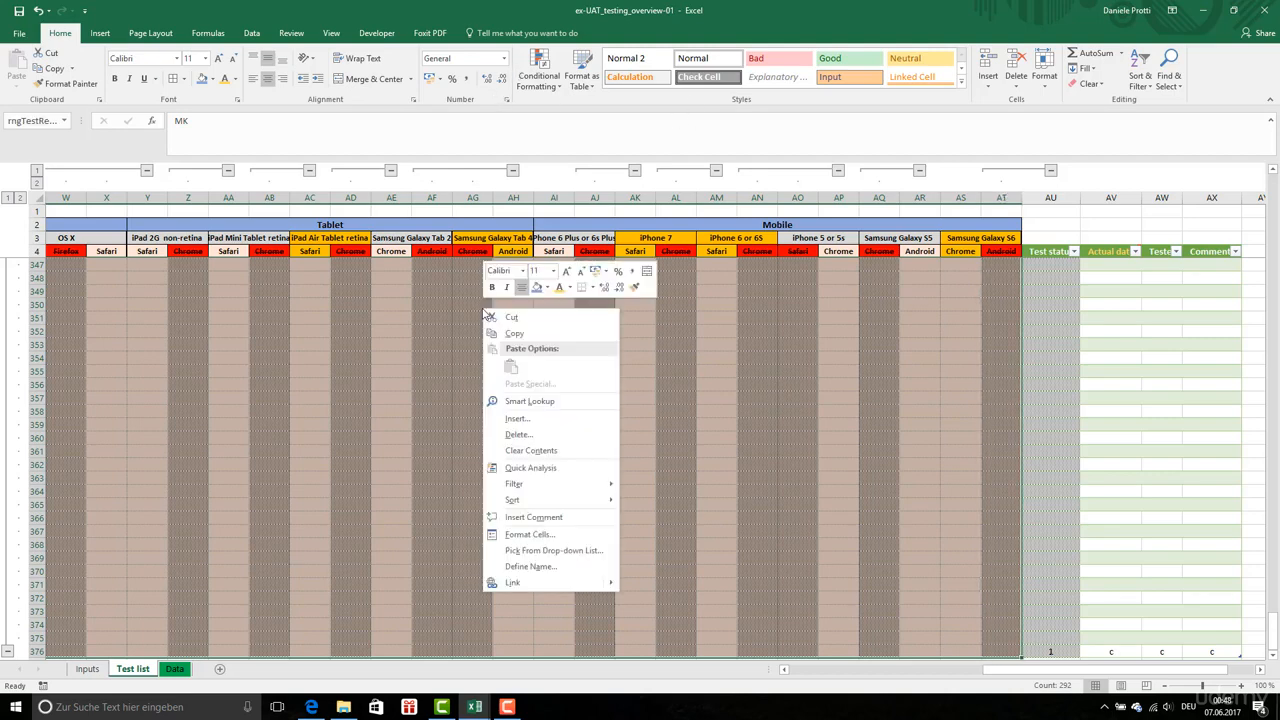
{"action": "left_click", "coordinate": [551, 540]}
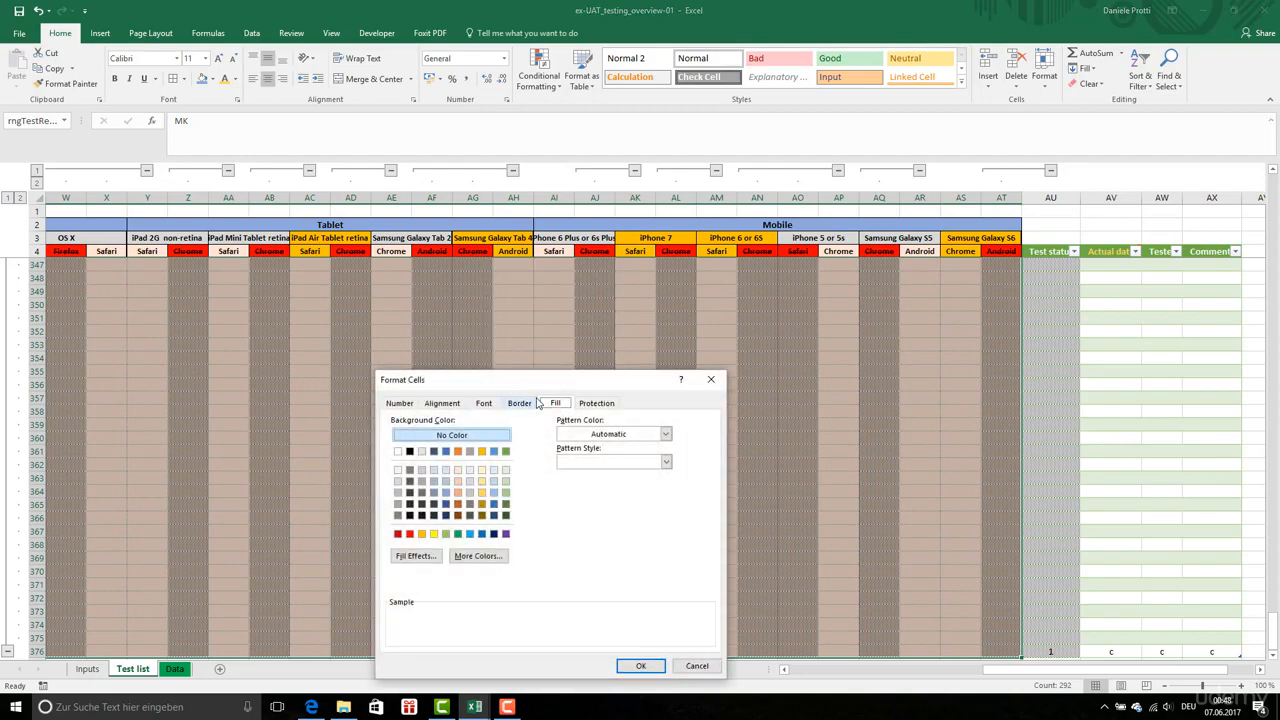
{"action": "left_click", "coordinate": [595, 404]}
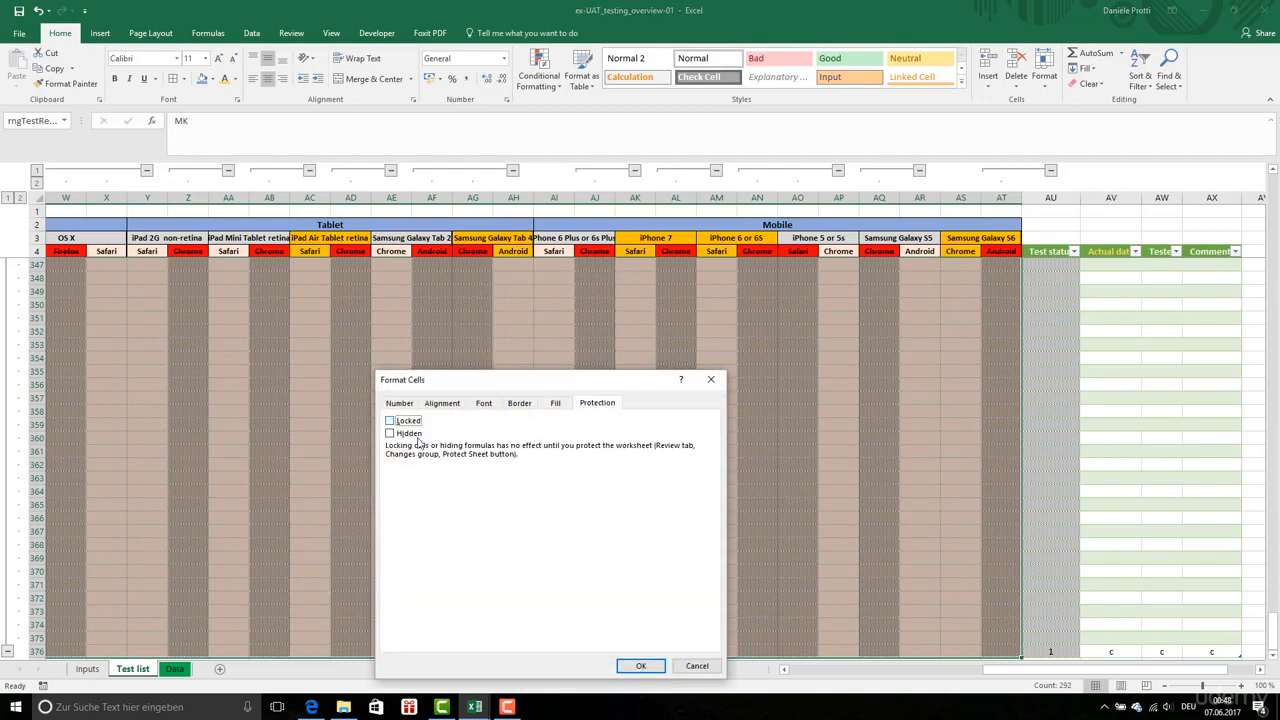
{"action": "left_click", "coordinate": [647, 666]}
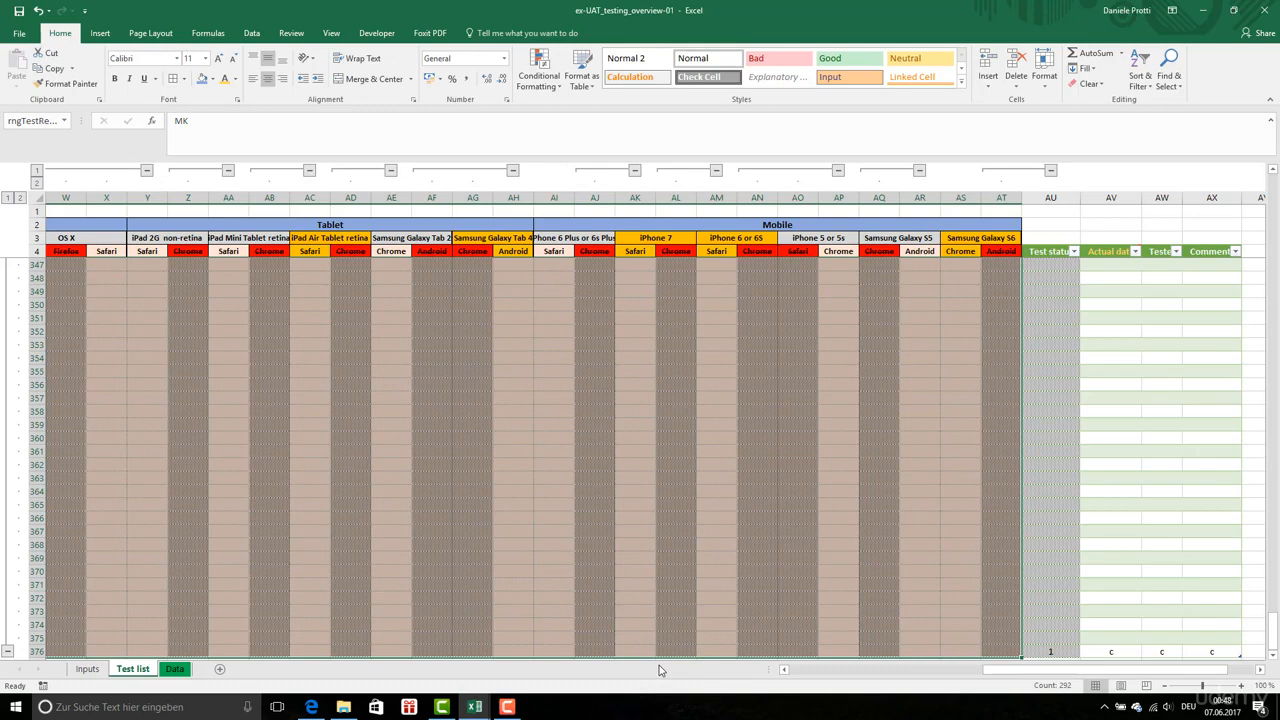
Select the Actual date, Tester and Comment entries in columns AV to AX, from row 376 upwards
{"action": "left_click", "coordinate": [1090, 400]}
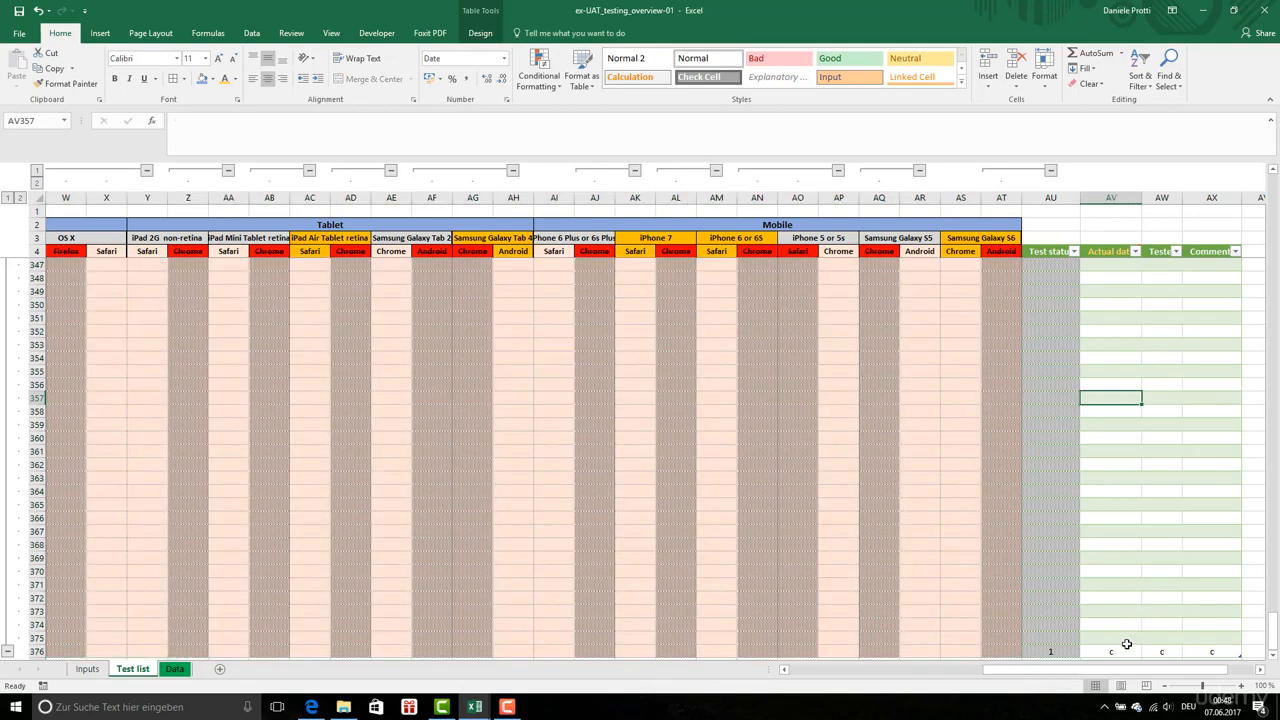
{"action": "left_click", "coordinate": [1126, 650]}
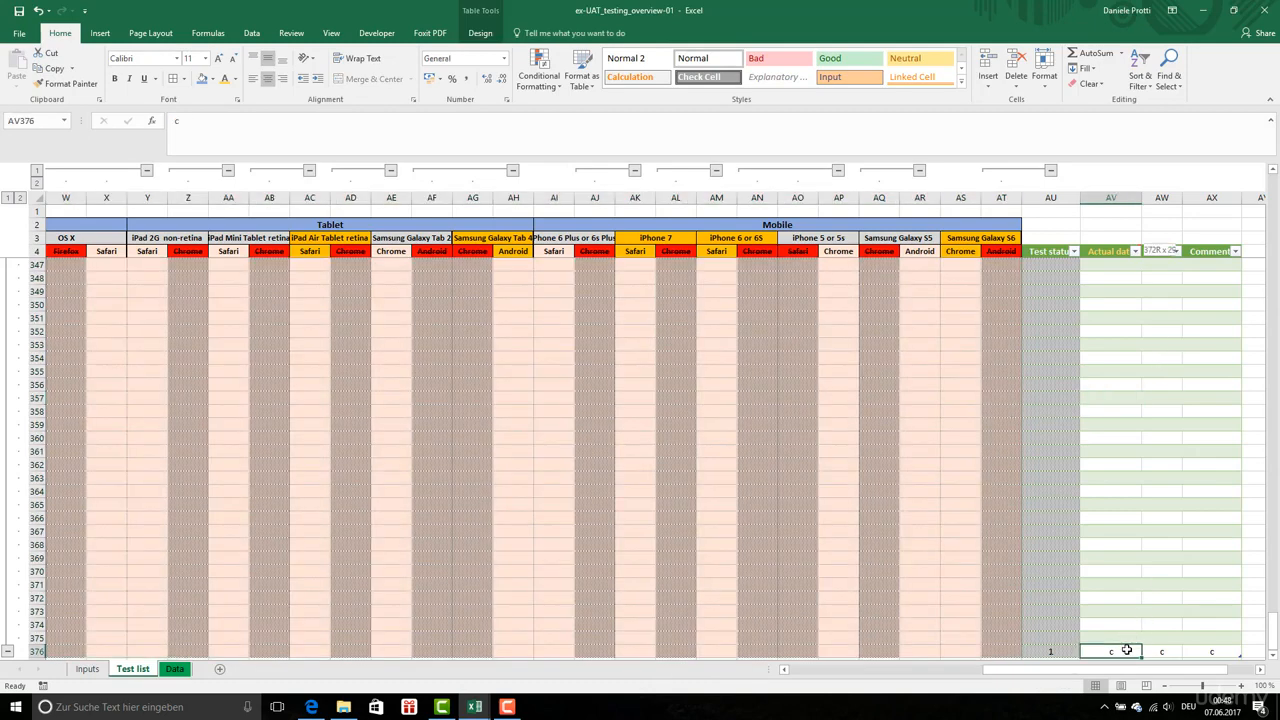
{"action": "key", "text": "ctrl+shift+Up"}
{"action": "key", "text": "shift+Right"}
{"action": "key", "text": "shift+Right"}
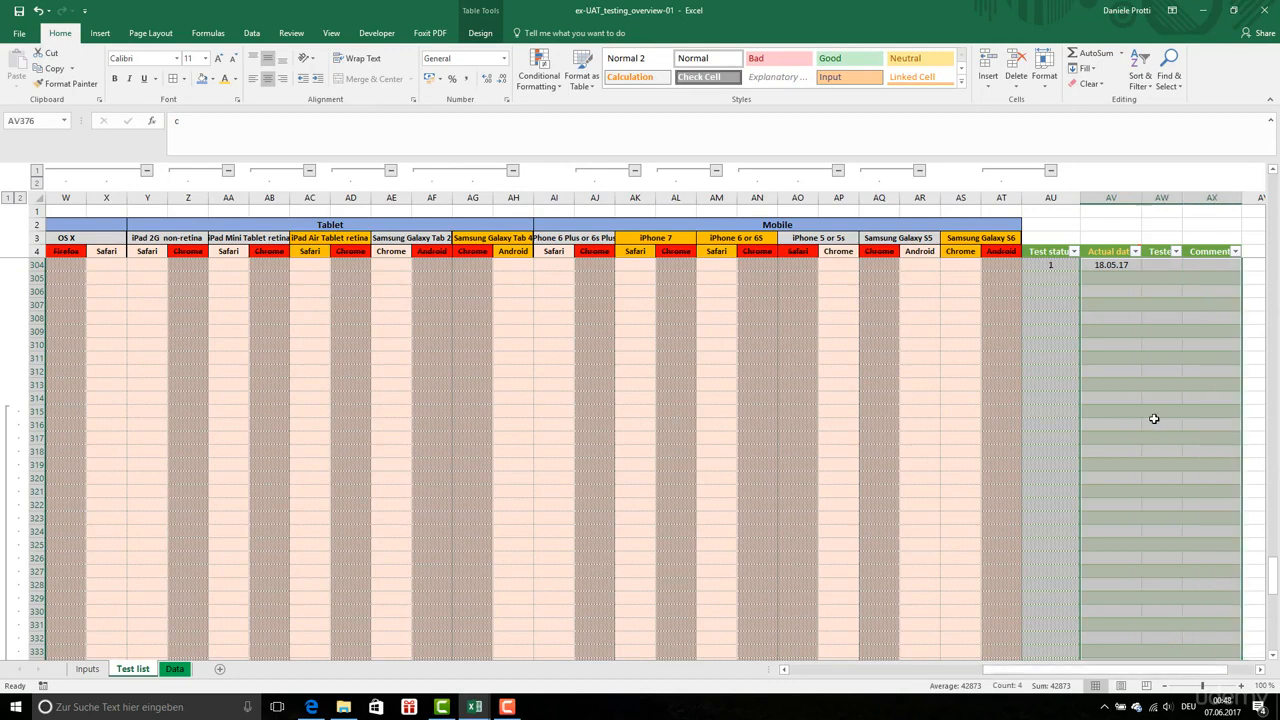
{"action": "scroll", "coordinate": [1151, 420], "scroll_direction": "up", "scroll_amount": 6}
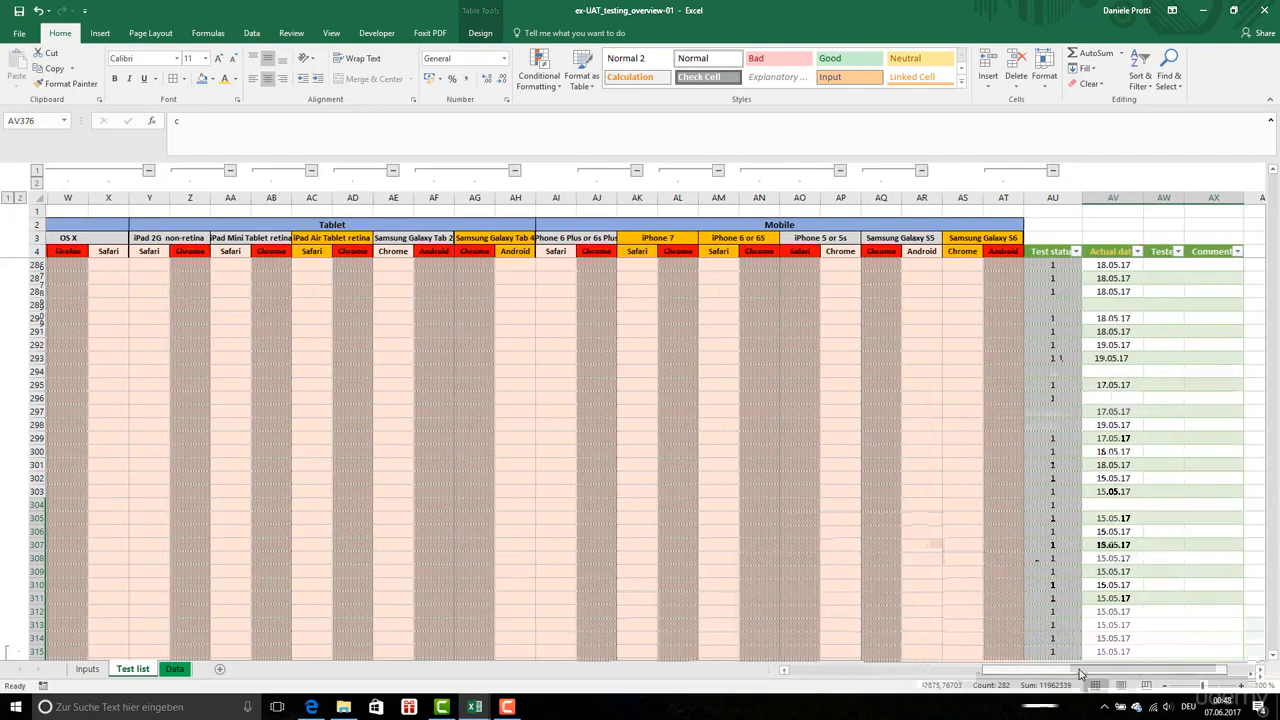
Expand the collapsed column group M to inspect all its Priority entries from M5 down, and collapse it again
{"action": "left_click_drag", "start_coordinate": [1190, 678], "coordinate": [993, 672]}
{"action": "left_click", "coordinate": [446, 411]}
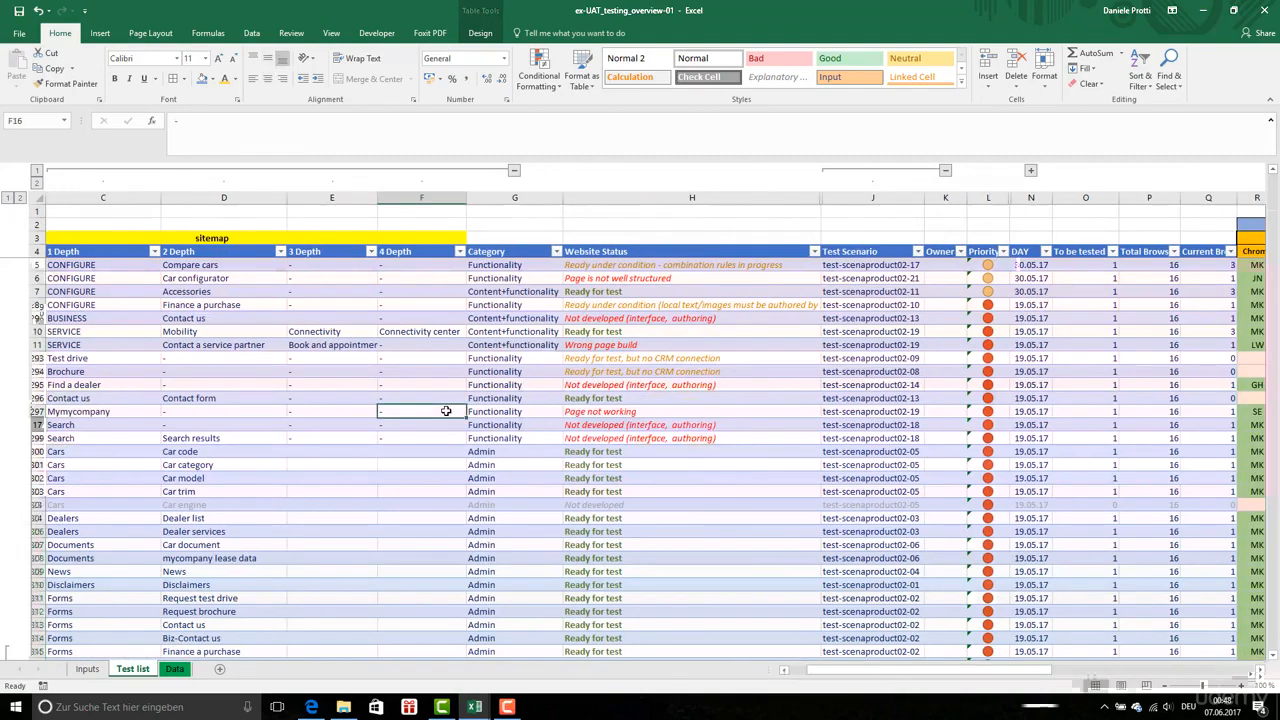
{"action": "left_click", "coordinate": [500, 266]}
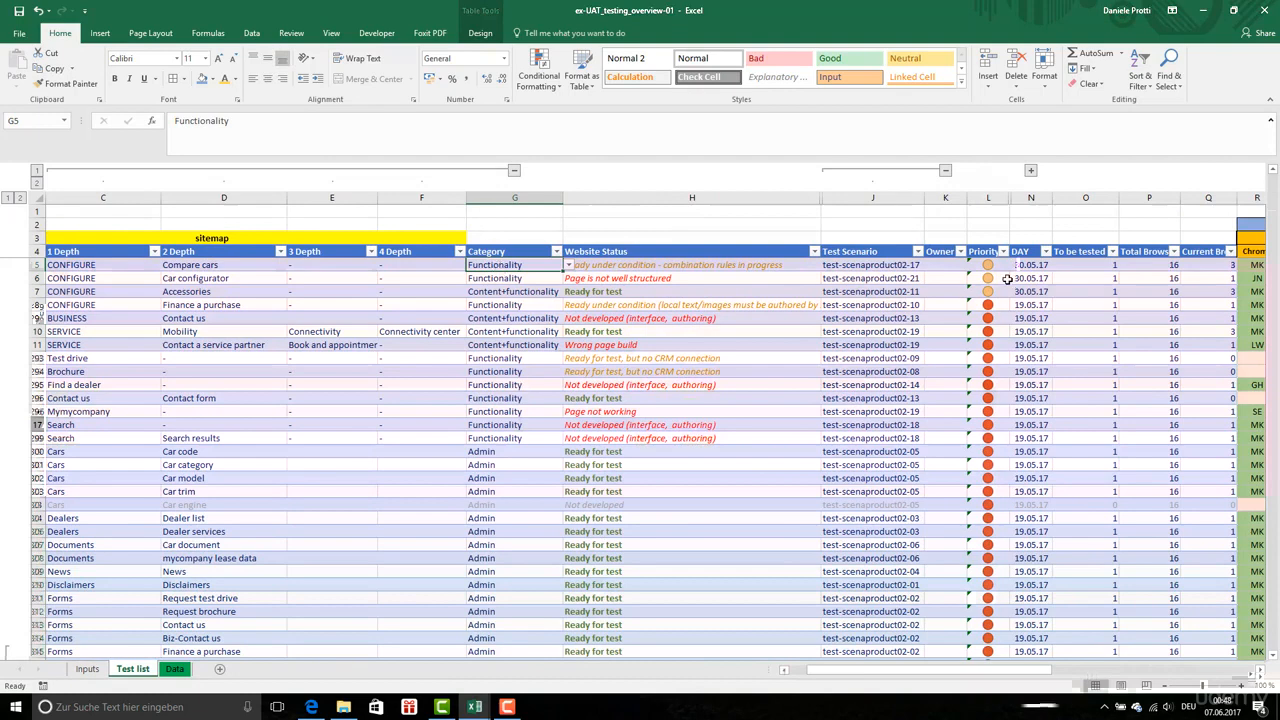
{"action": "left_click", "coordinate": [989, 269]}
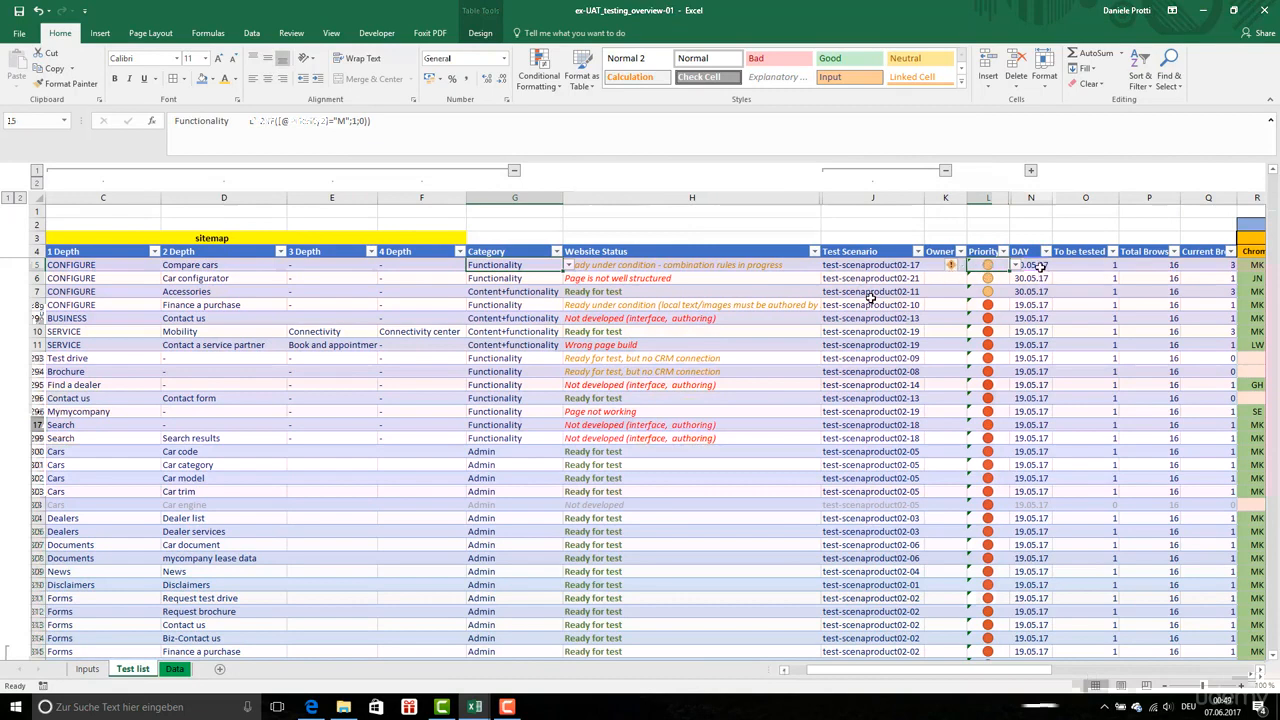
{"action": "left_click", "coordinate": [1031, 172]}
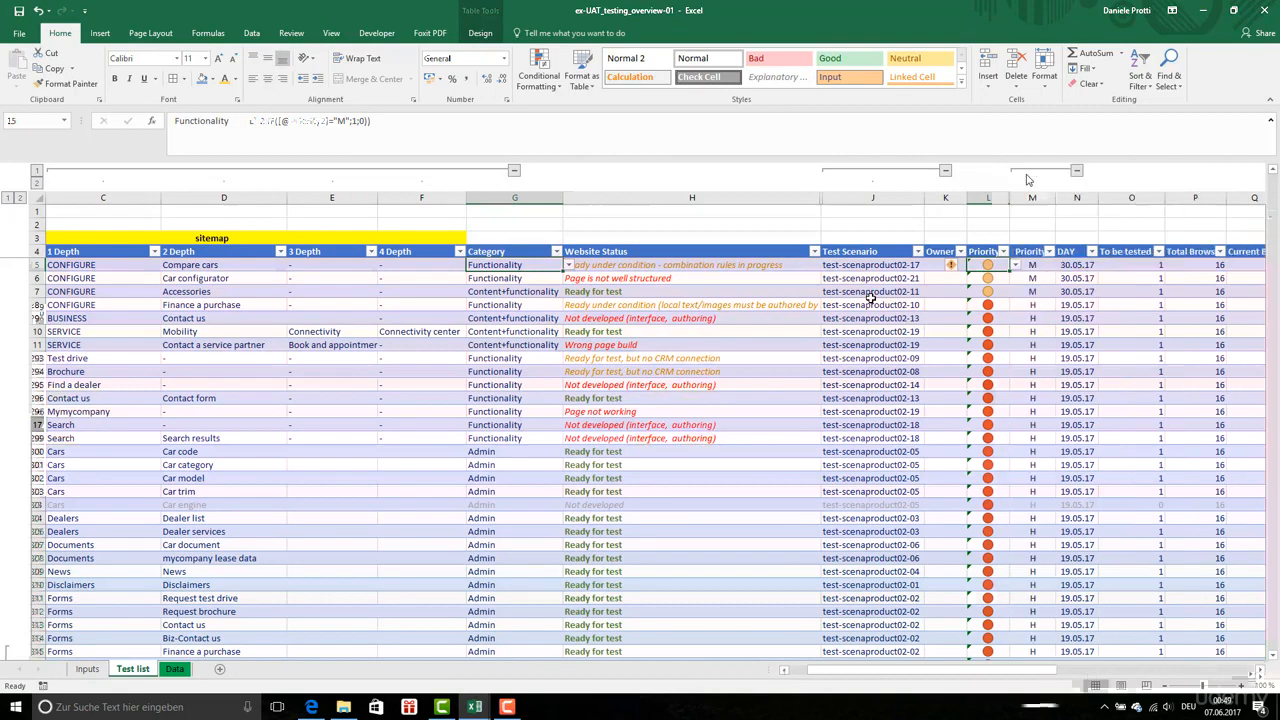
{"action": "left_click", "coordinate": [1035, 264]}
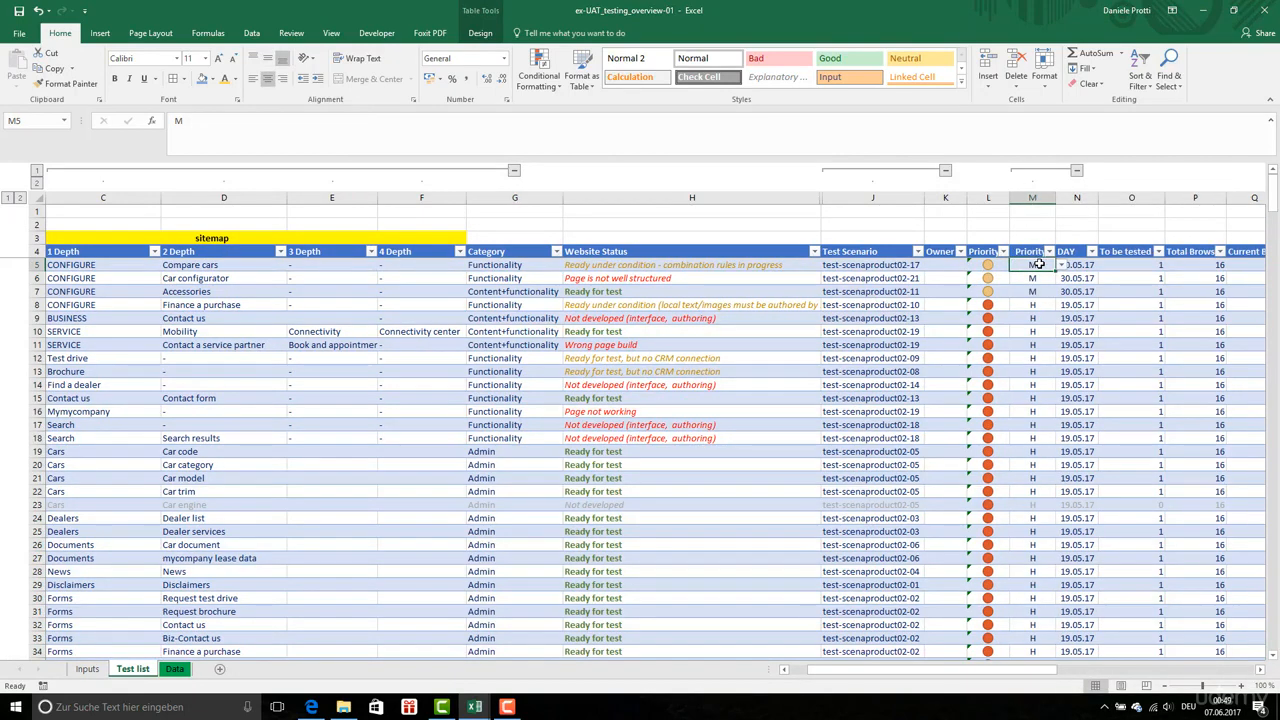
{"action": "key", "text": "ctrl+shift+Down"}
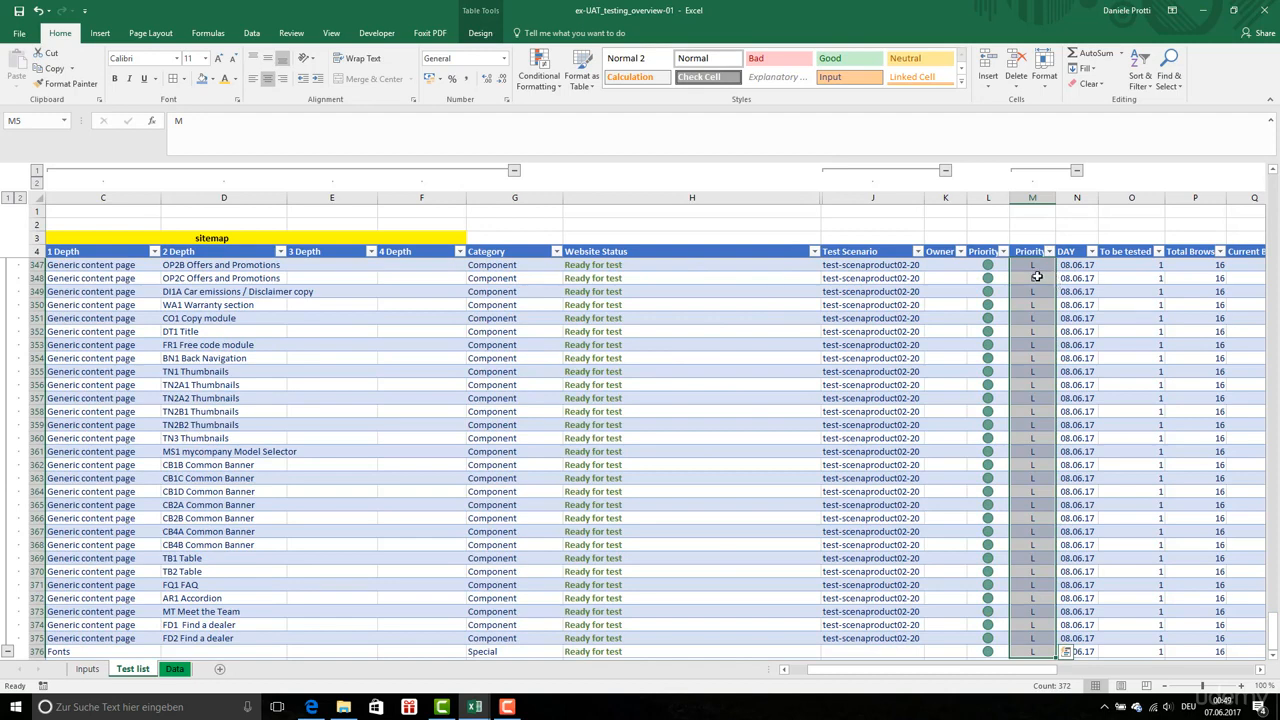
{"action": "left_click", "coordinate": [1077, 171]}
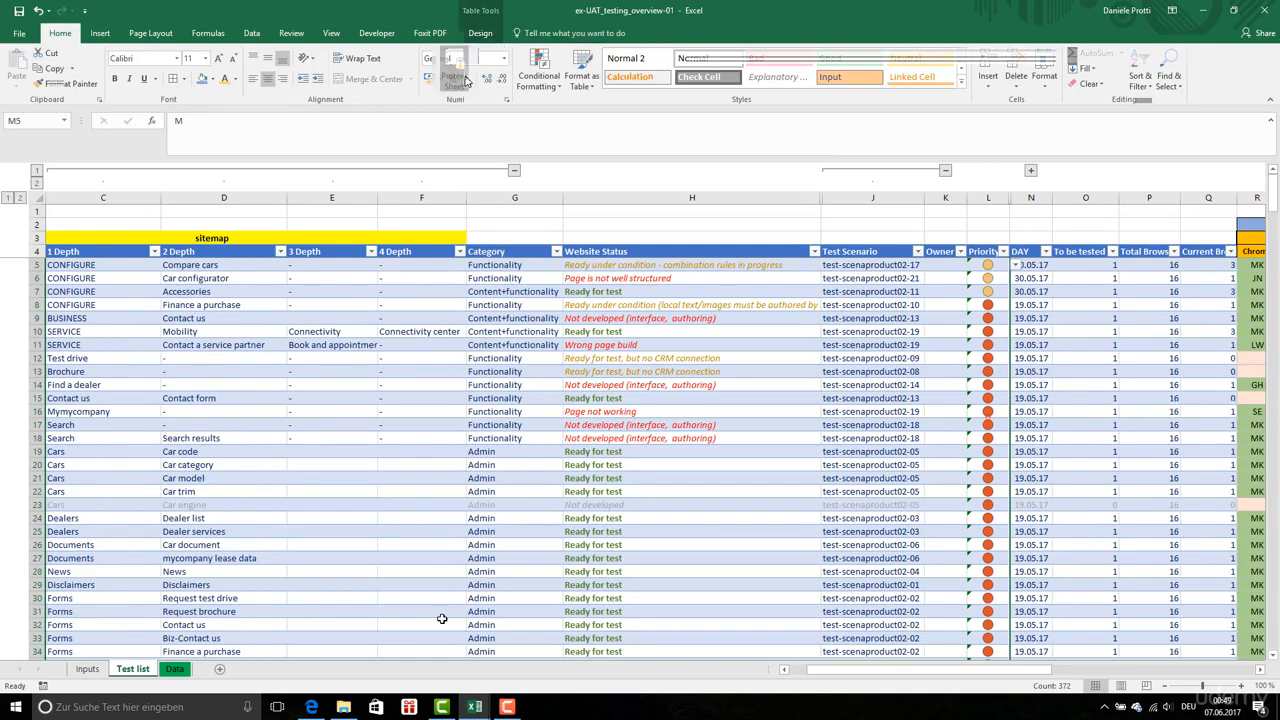
Protect the Test list sheet without a password, allowing only selection of locked and unlocked cells, and try to edit Website Status cell H22
{"action": "left_click", "coordinate": [453, 68]}
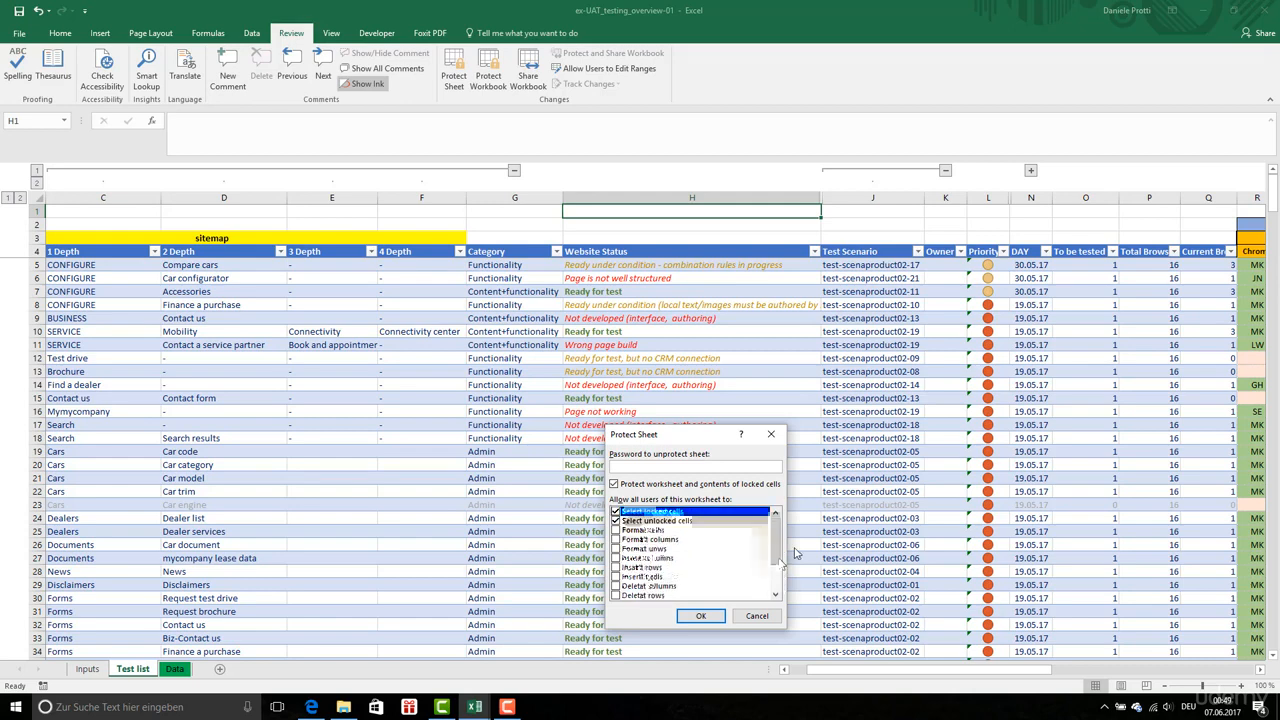
{"action": "left_click", "coordinate": [704, 617]}
{"action": "left_click", "coordinate": [676, 491]}
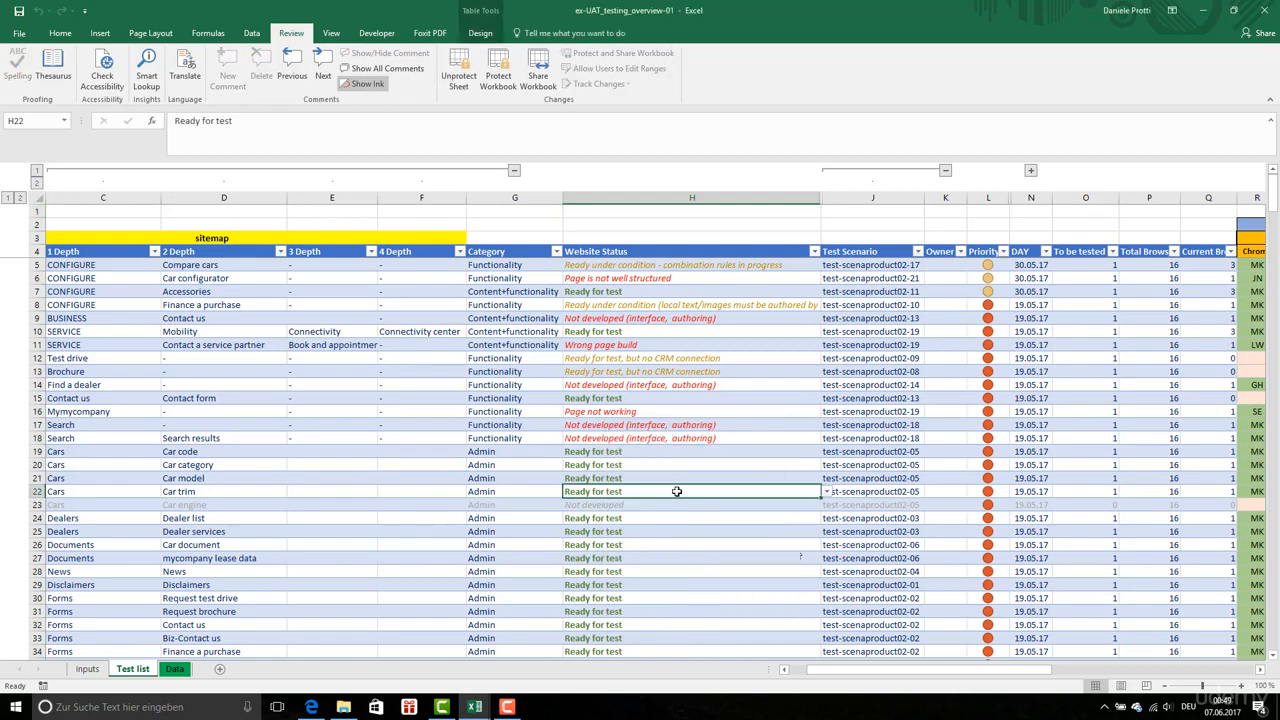
{"action": "double_click", "coordinate": [673, 489]}
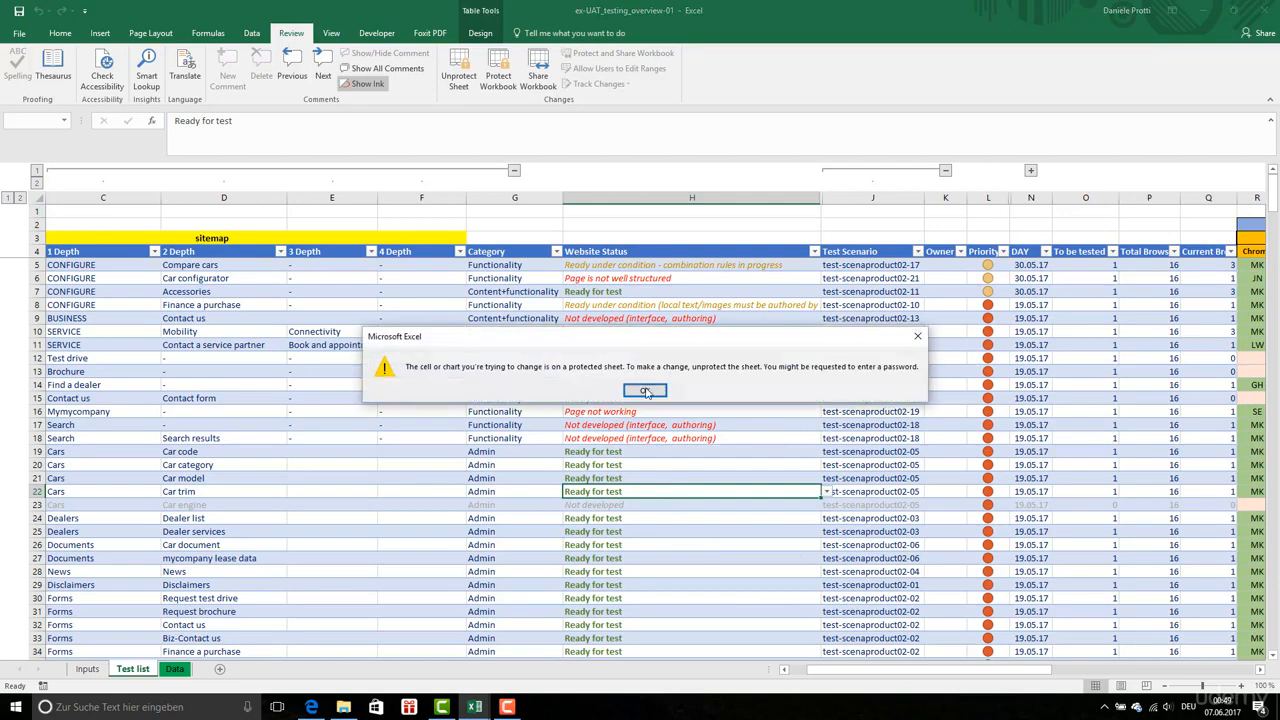
{"action": "left_click", "coordinate": [649, 392]}
{"action": "left_click", "coordinate": [690, 398]}
Try to edit Priority cell L15 and to expand the collapsed column group M on the protected sheet
{"action": "left_click", "coordinate": [998, 400]}
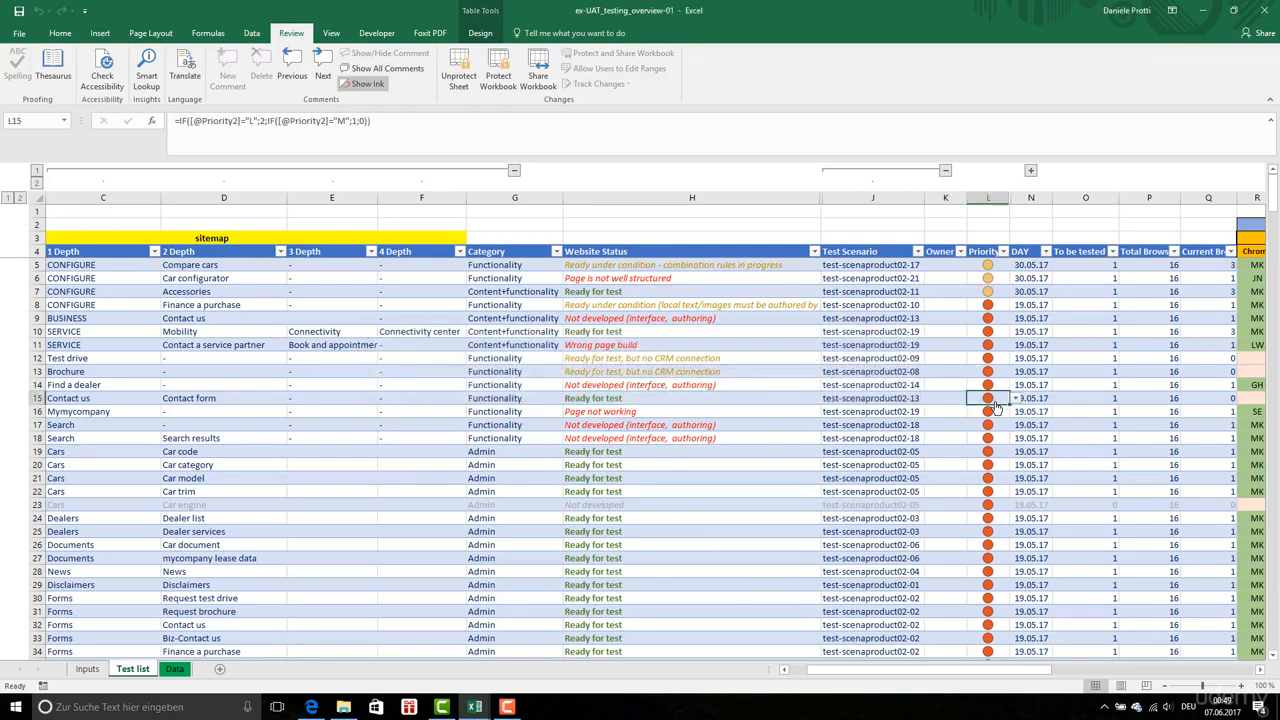
{"action": "double_click", "coordinate": [997, 406]}
{"action": "key", "text": "Return"}
{"action": "left_click", "coordinate": [1031, 172]}
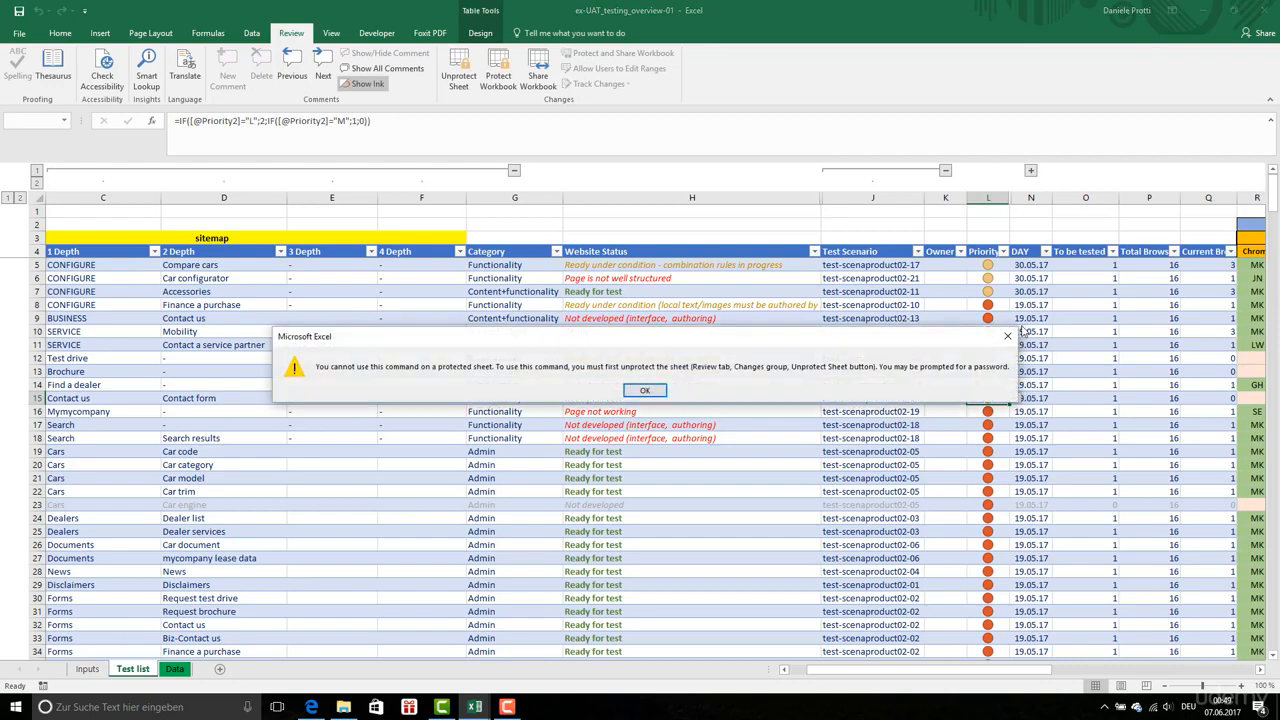
{"action": "left_click", "coordinate": [642, 391]}
{"action": "left_click", "coordinate": [1031, 172]}
{"action": "key", "text": "Return"}
Test the sheet protection by trying to edit the empty merged cell above the Test Scenario header in column J
{"action": "left_click", "coordinate": [980, 296]}
{"action": "left_click", "coordinate": [882, 305]}
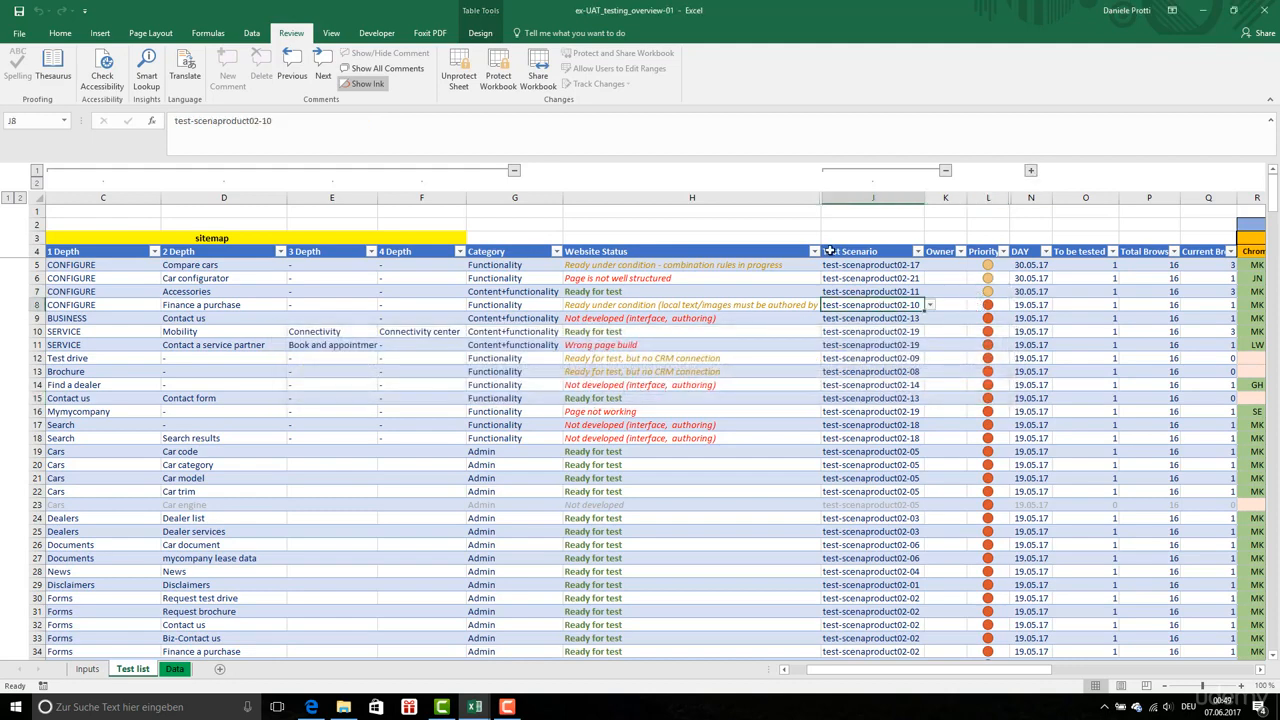
{"action": "left_click", "coordinate": [830, 251]}
{"action": "left_click", "coordinate": [833, 231]}
{"action": "double_click", "coordinate": [833, 231]}
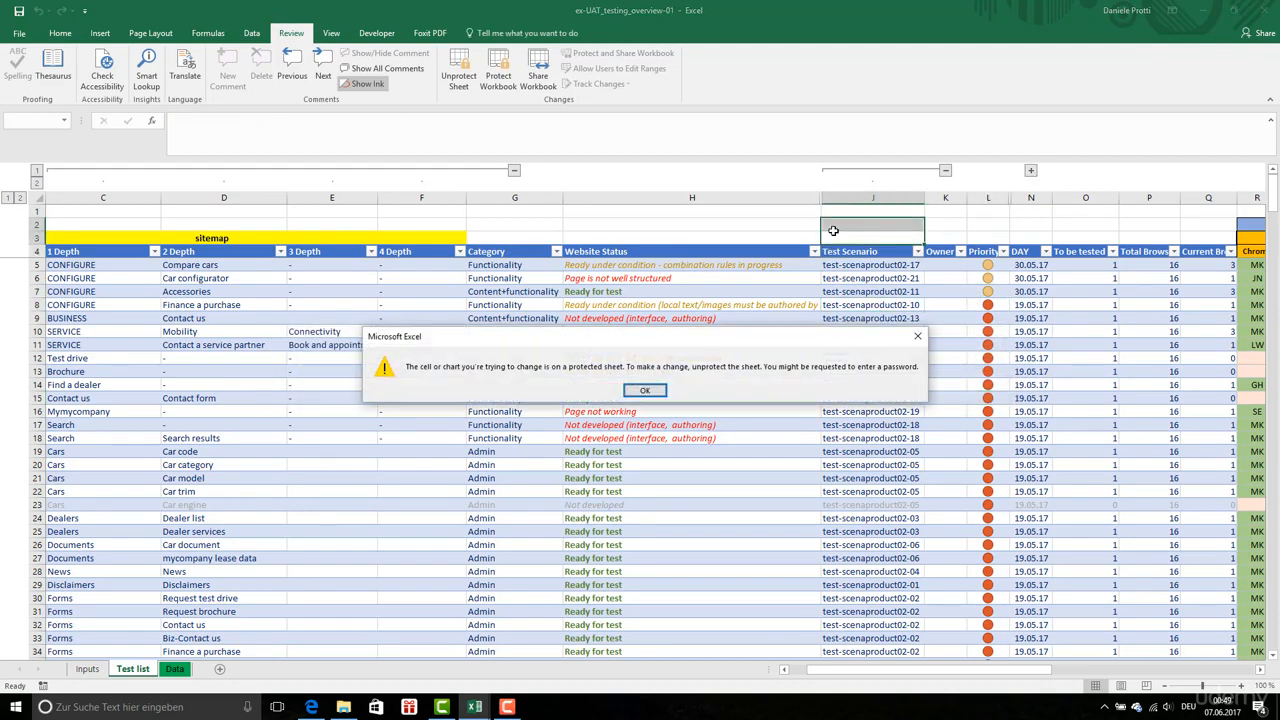
Try to edit the formula in Test status cell AU14 on the protected sheet and dismiss the warning
{"action": "left_click", "coordinate": [642, 391]}
{"action": "left_click", "coordinate": [824, 400]}
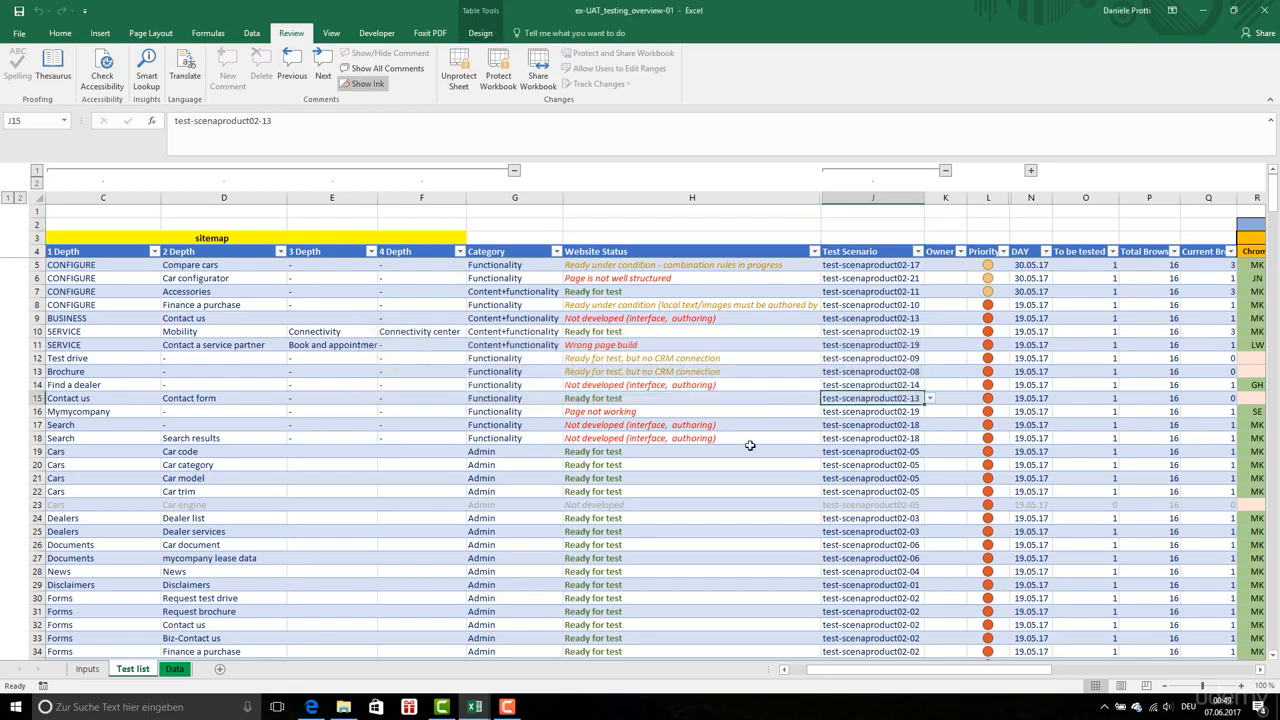
{"action": "left_click_drag", "start_coordinate": [1046, 674], "coordinate": [1153, 674]}
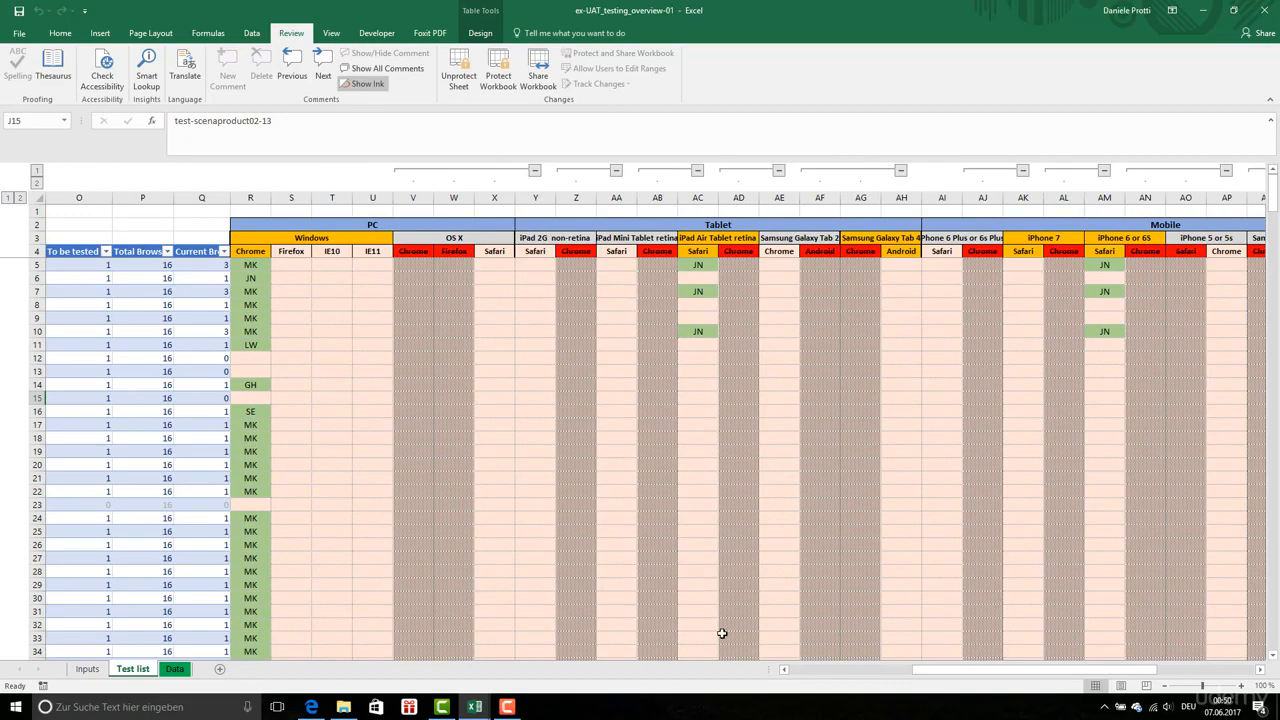
{"action": "left_click_drag", "start_coordinate": [1026, 672], "coordinate": [1122, 672]}
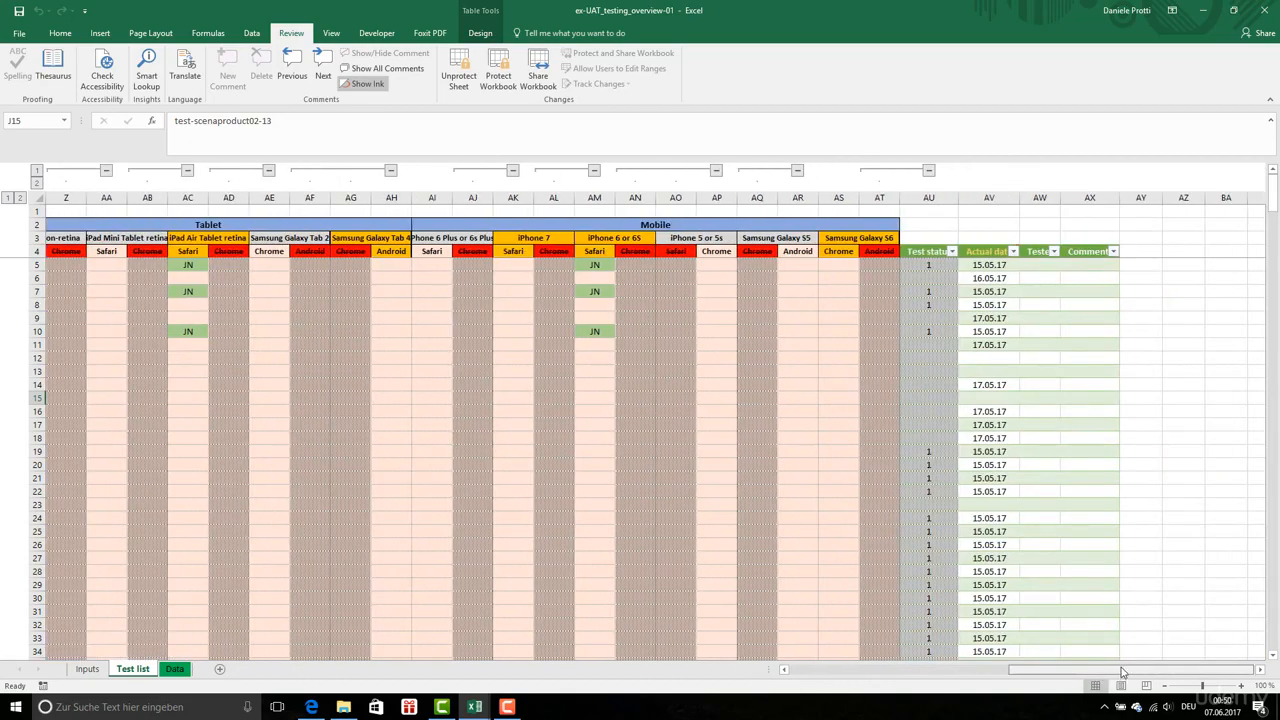
{"action": "left_click_drag", "start_coordinate": [962, 348], "coordinate": [964, 334]}
{"action": "left_click", "coordinate": [980, 345]}
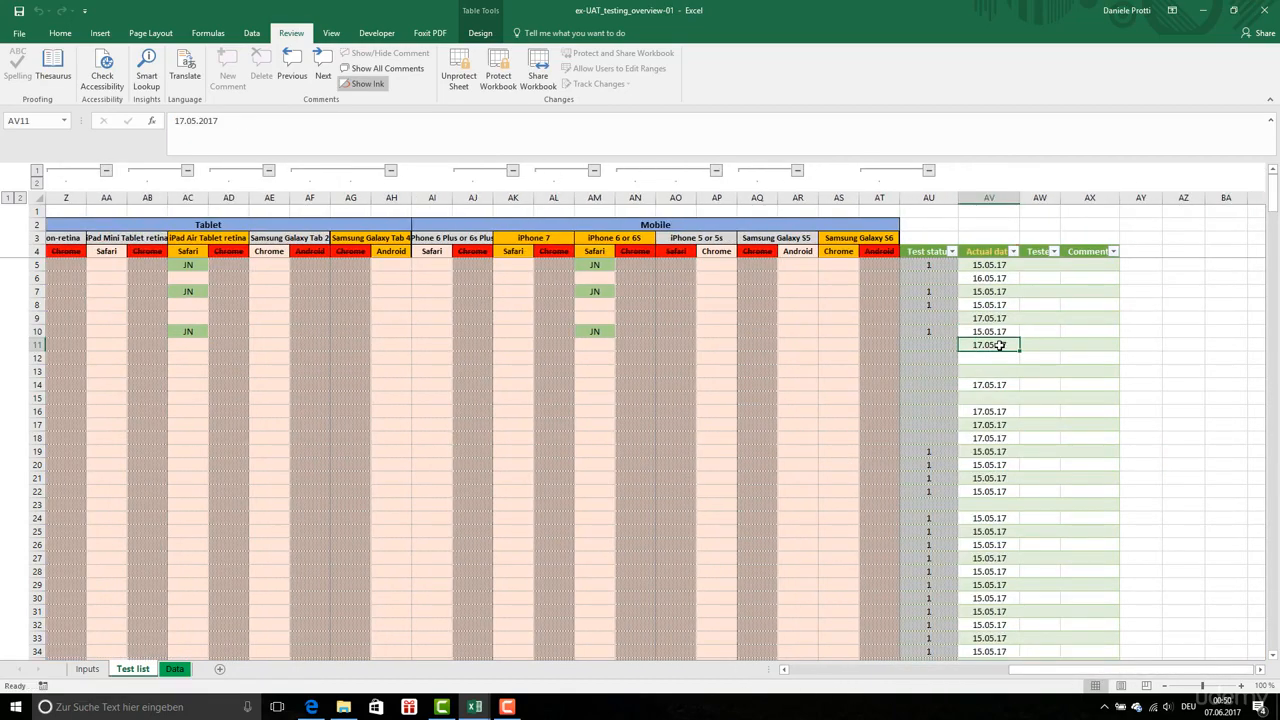
{"action": "left_click", "coordinate": [938, 386]}
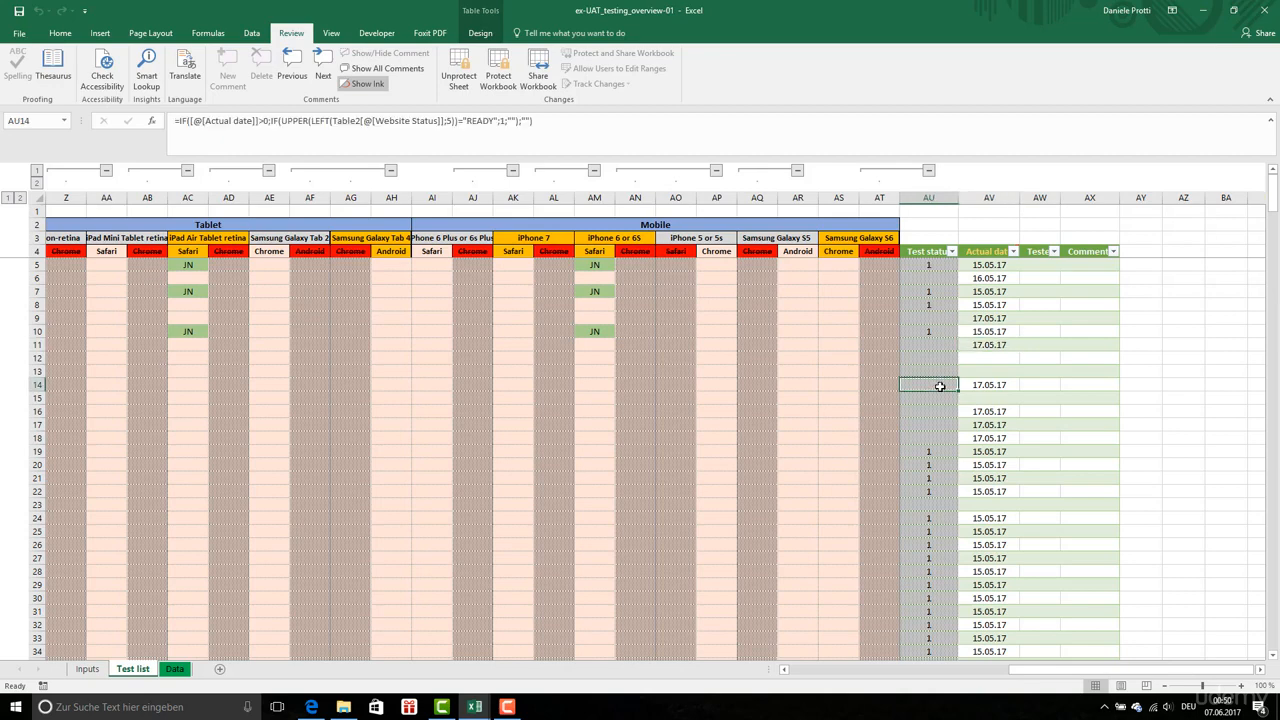
{"action": "double_click", "coordinate": [940, 386]}
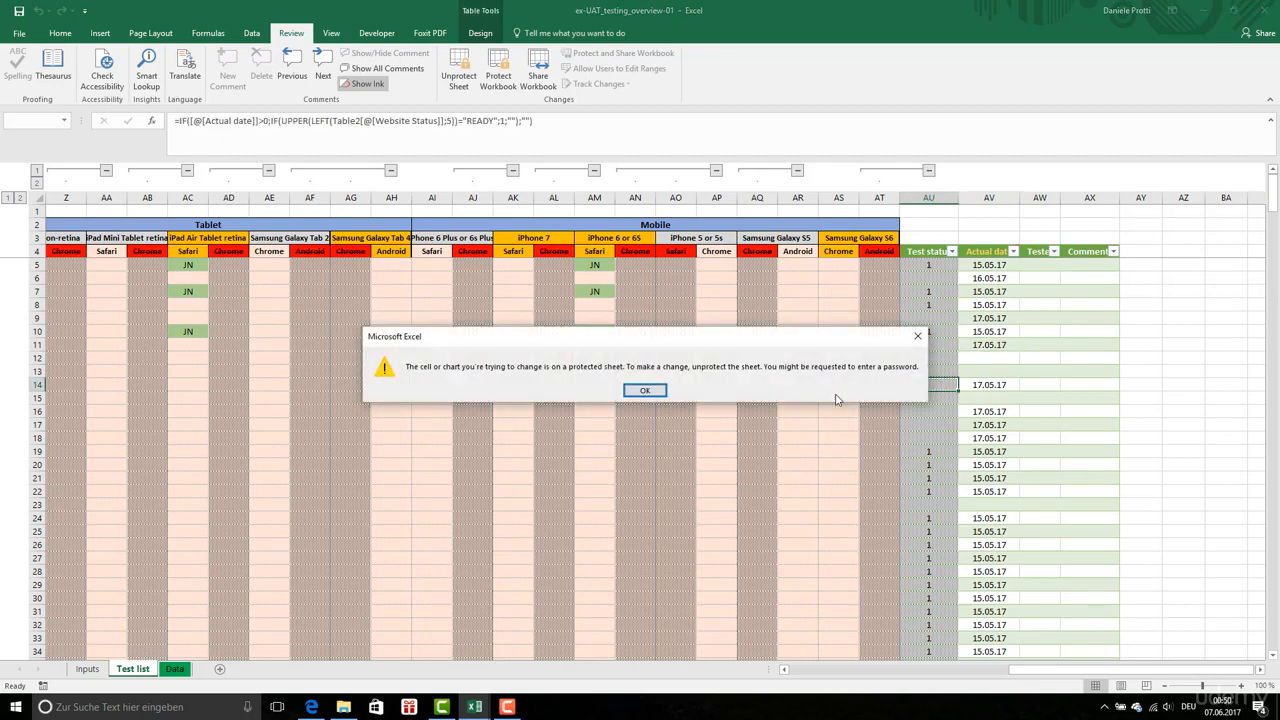
{"action": "left_click", "coordinate": [645, 390]}
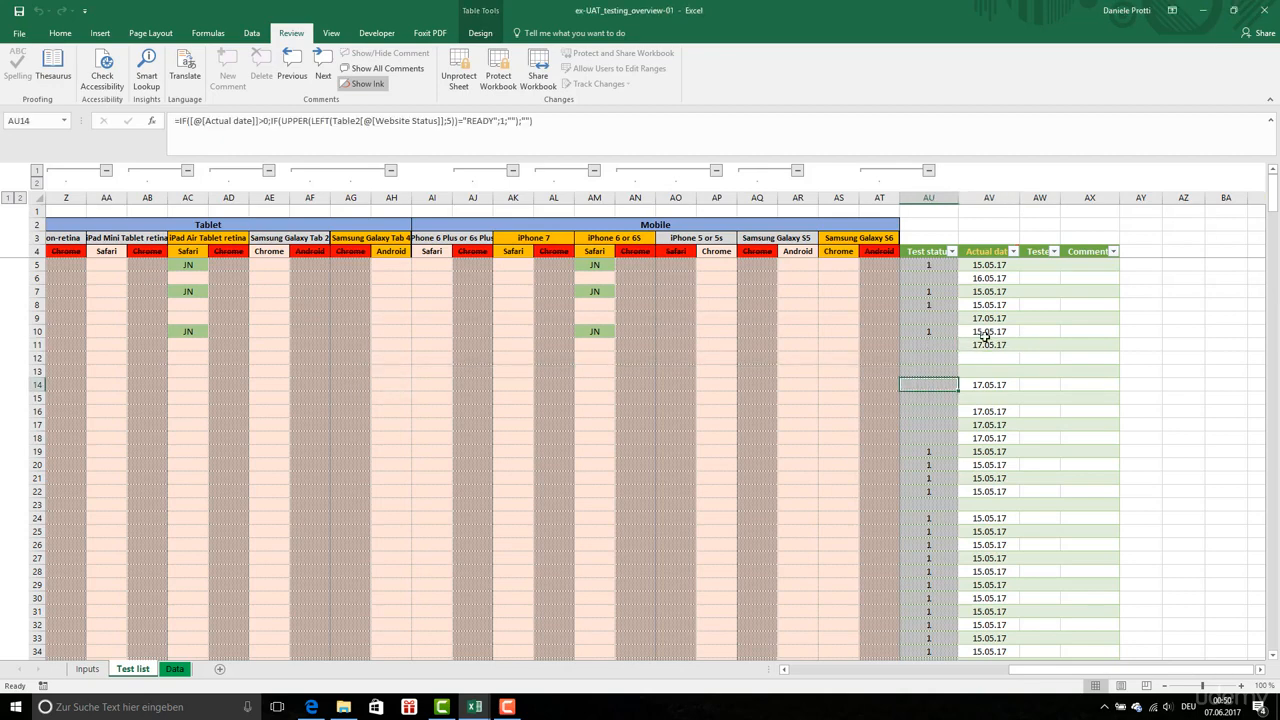
Enter q in the empty Actual date cell AV12 to test that it is editable, and undo the entry
{"action": "left_click", "coordinate": [977, 359]}
{"action": "type", "text": "q"}
{"action": "left_click", "coordinate": [988, 384]}
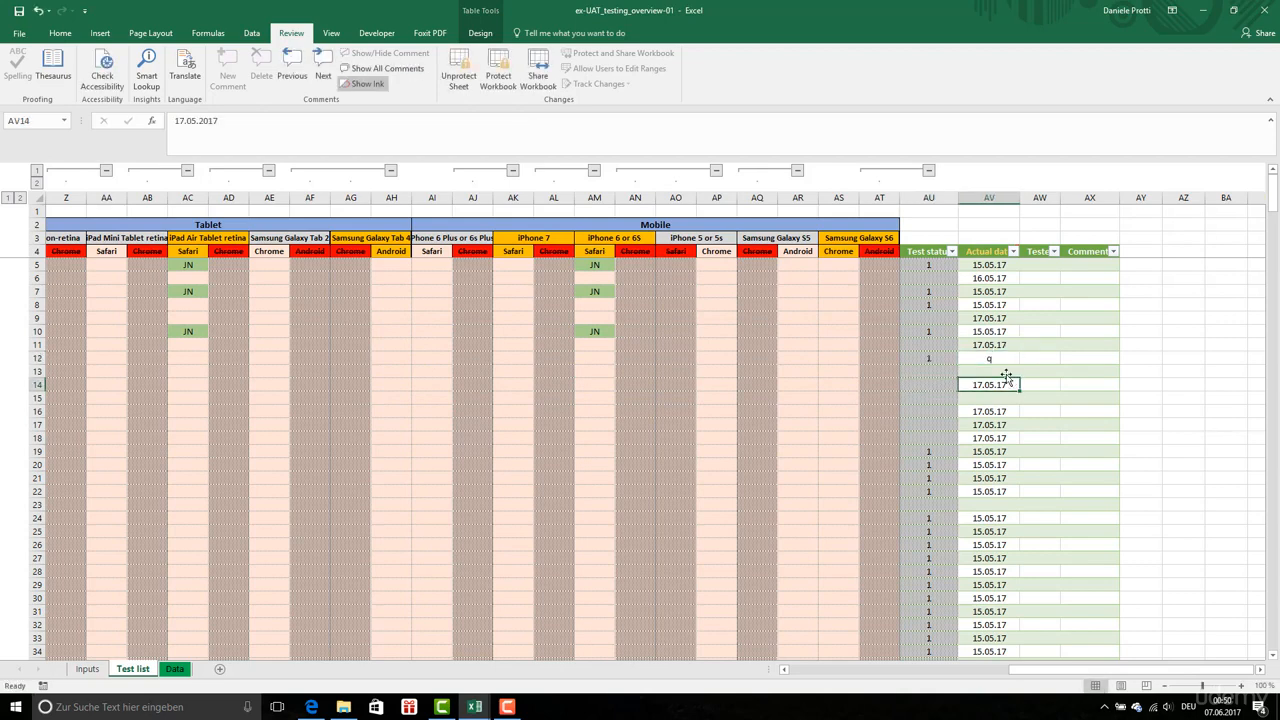
{"action": "left_click", "coordinate": [40, 12]}
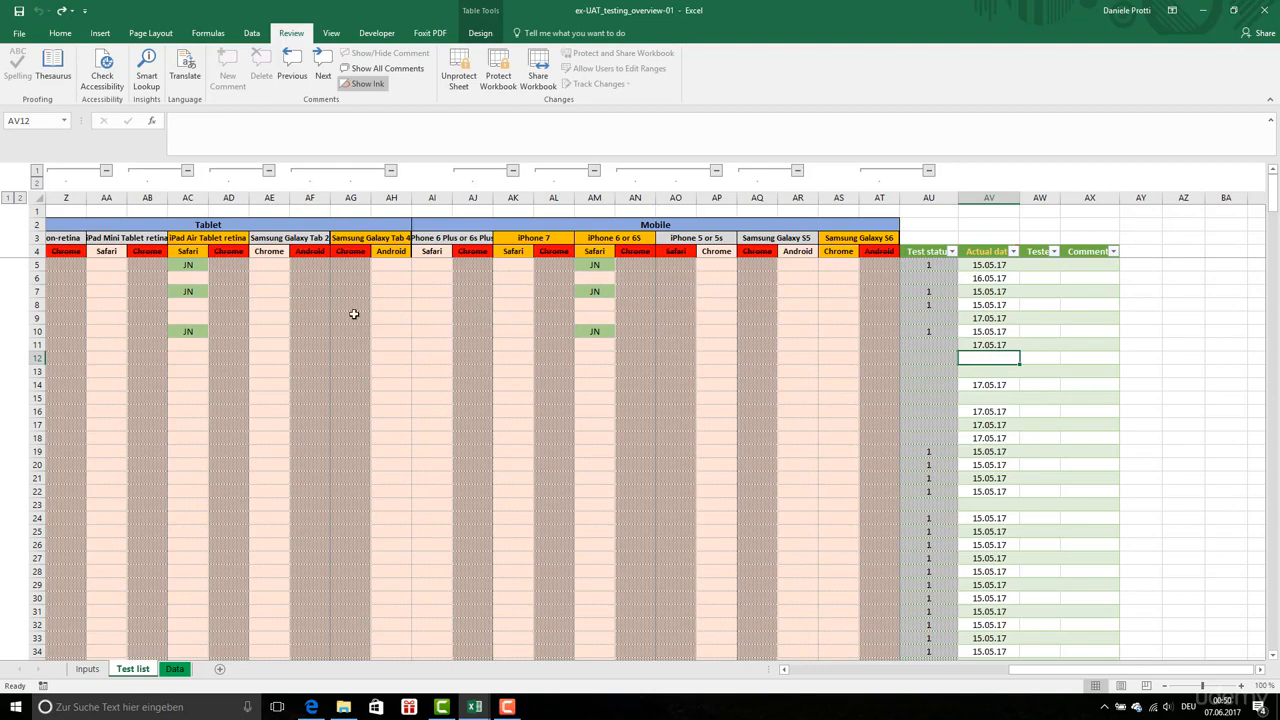
Unprotect the Test list sheet and fill the area above the table headers, A1:Q3, with light gray
{"action": "left_click_drag", "start_coordinate": [1108, 671], "coordinate": [840, 675]}
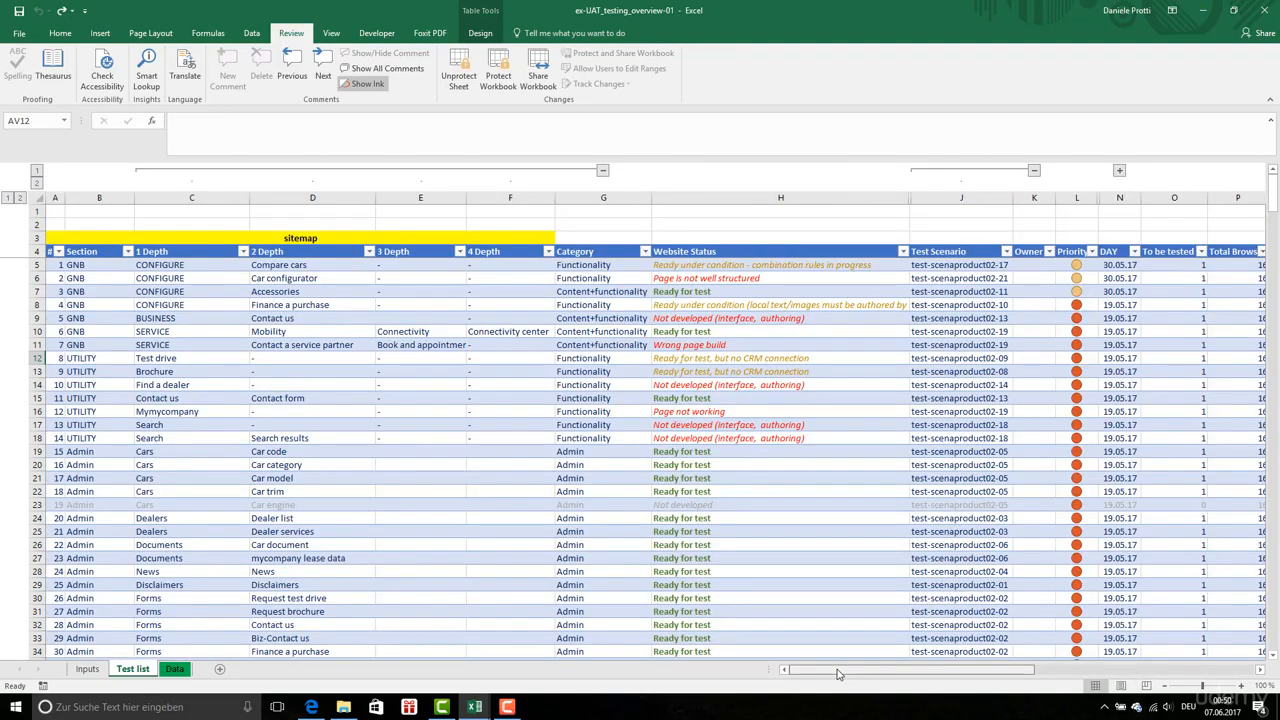
{"action": "left_click_drag", "start_coordinate": [52, 210], "coordinate": [868, 237]}
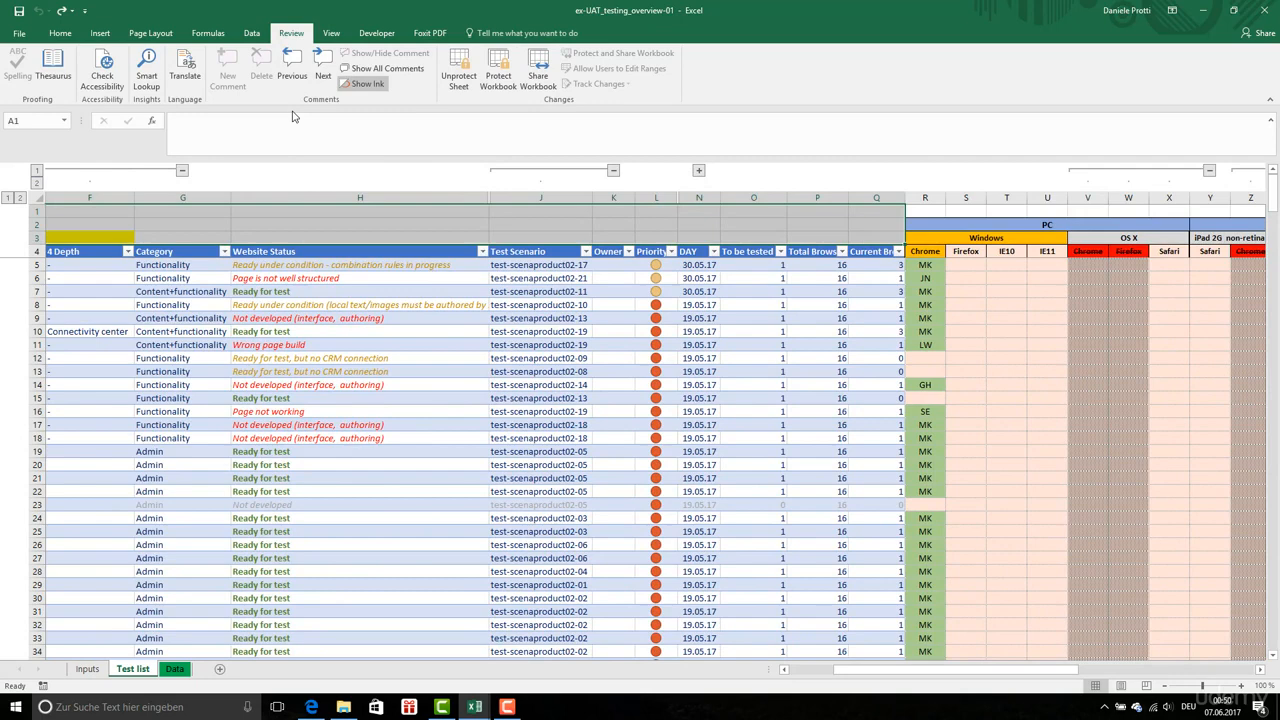
{"action": "left_click", "coordinate": [472, 77]}
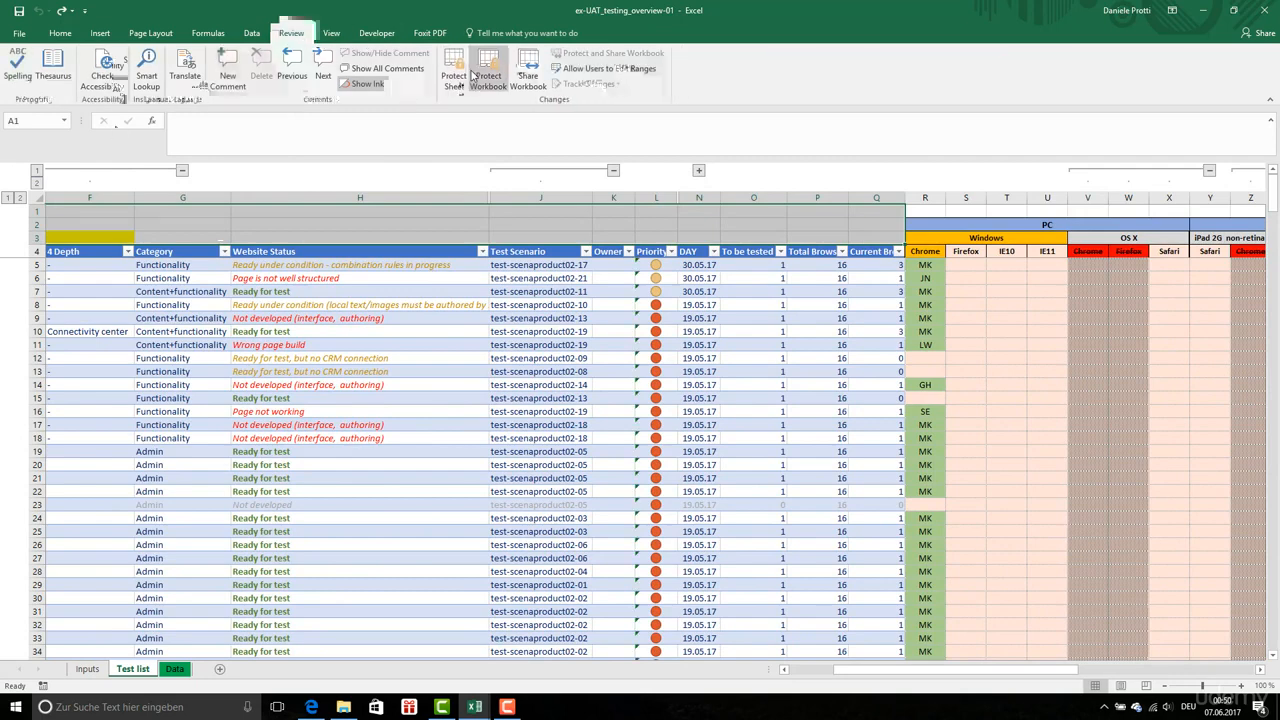
{"action": "left_click", "coordinate": [62, 33]}
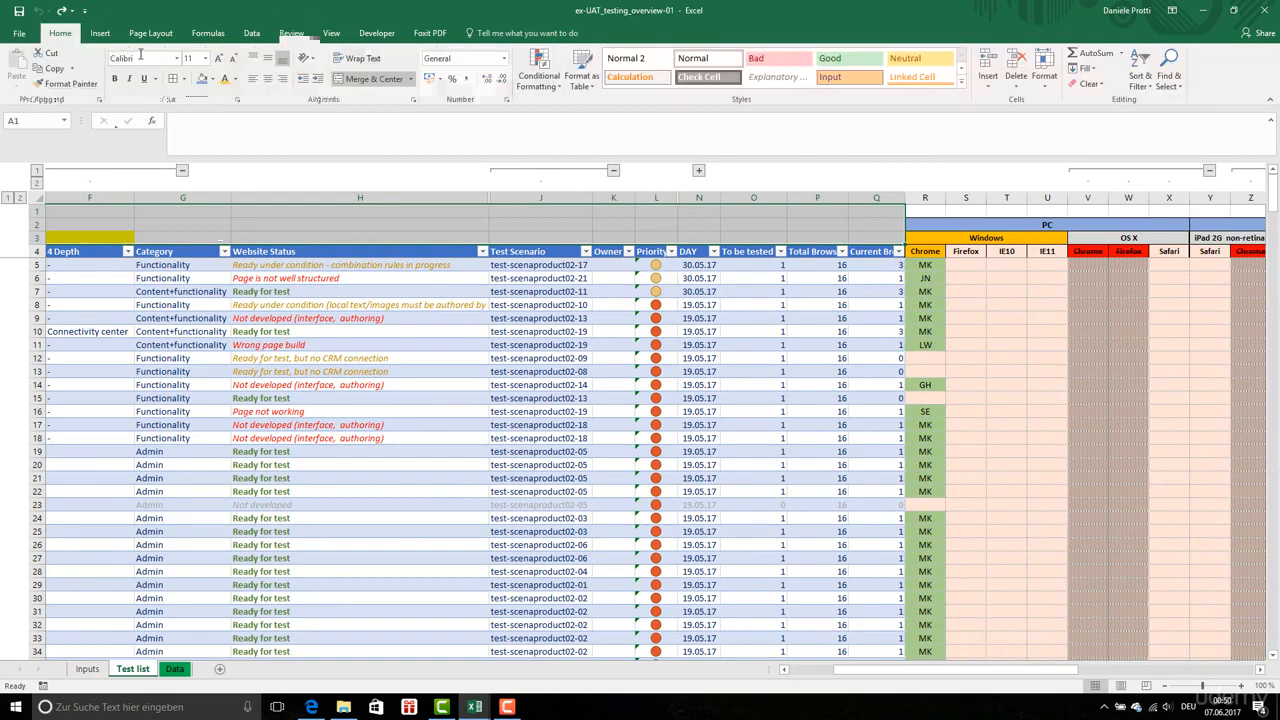
{"action": "left_click", "coordinate": [213, 80]}
{"action": "left_click", "coordinate": [200, 124]}
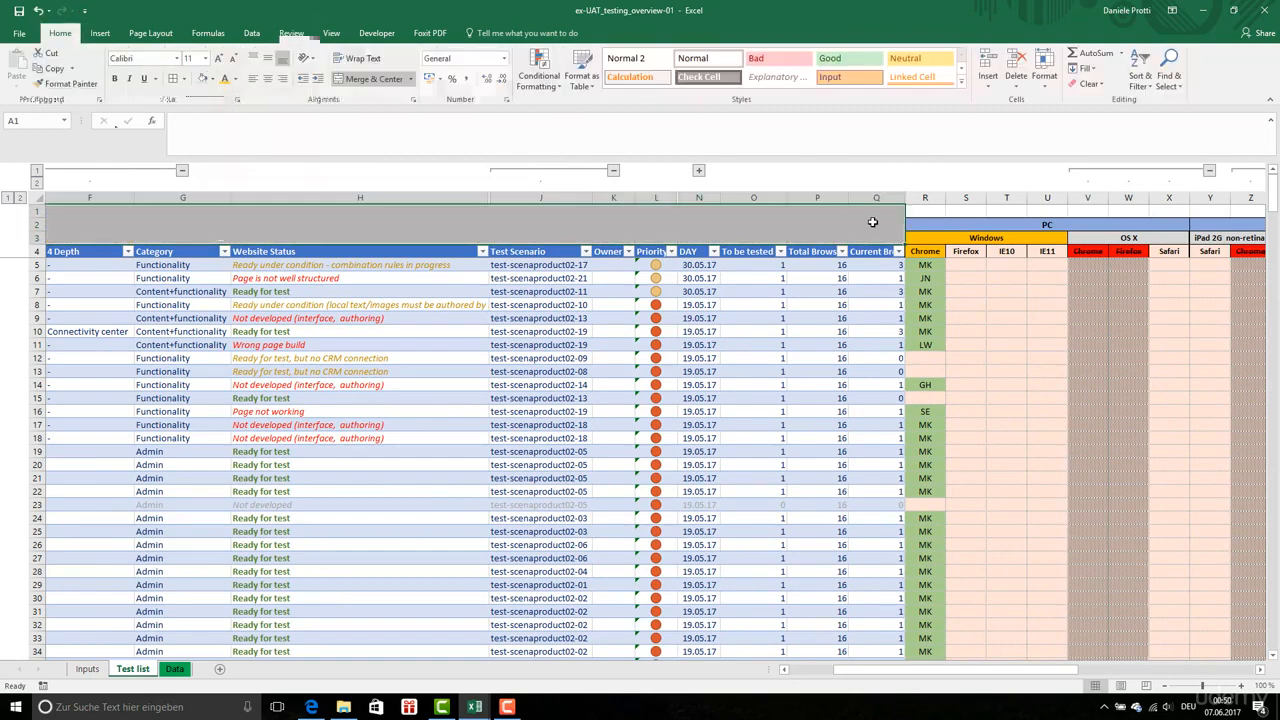
Fill row 1 and all unused columns from AY through XFD with the same light gray
{"action": "left_click", "coordinate": [36, 211]}
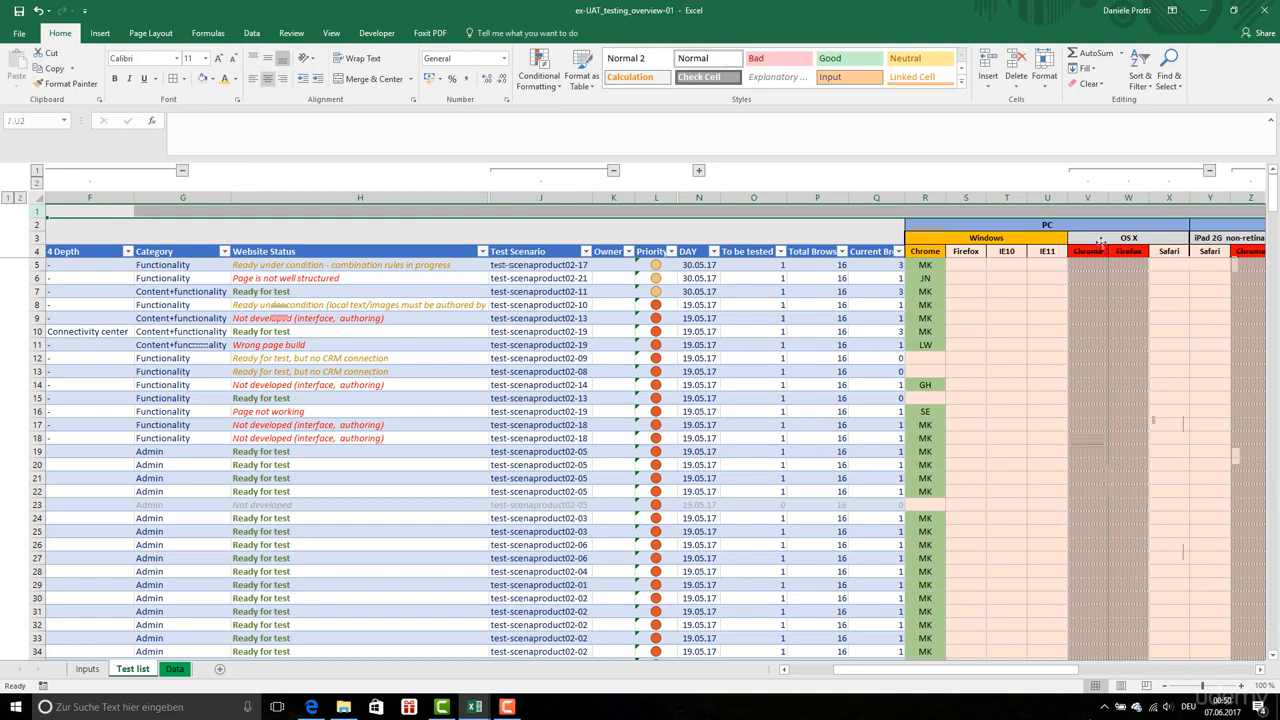
{"action": "left_click", "coordinate": [1136, 198]}
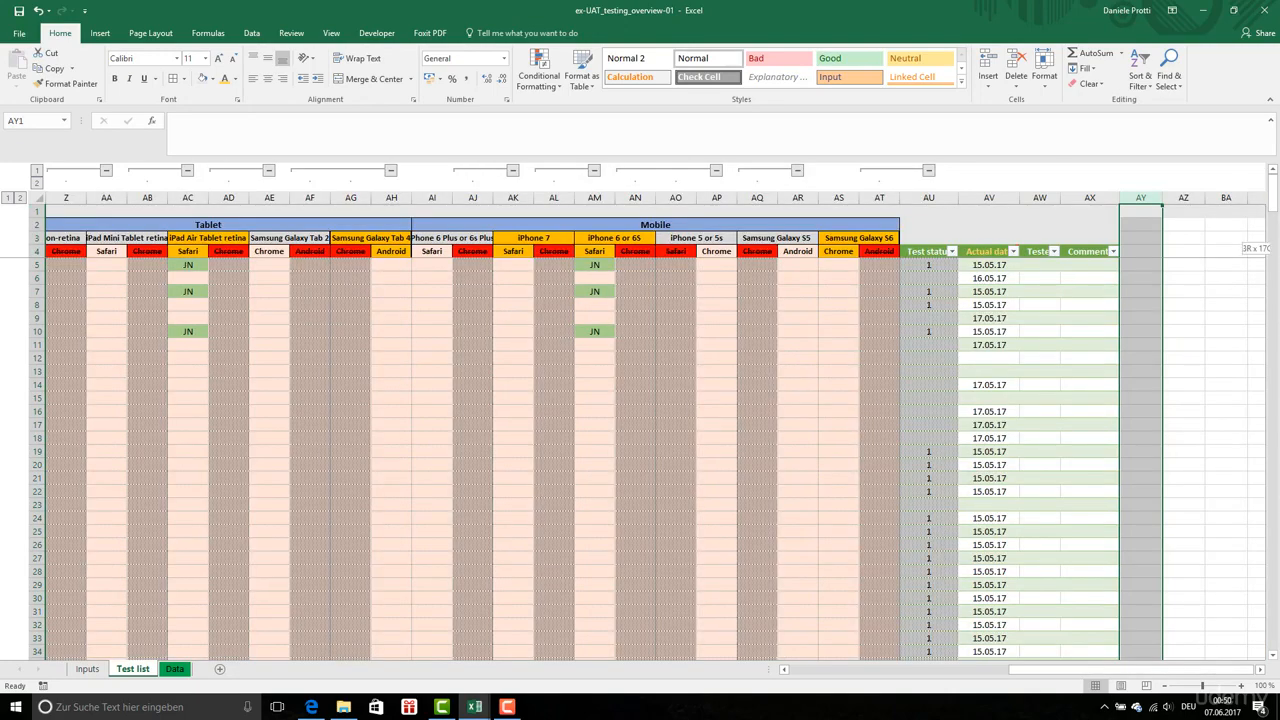
{"action": "key", "text": "ctrl+shift+Right"}
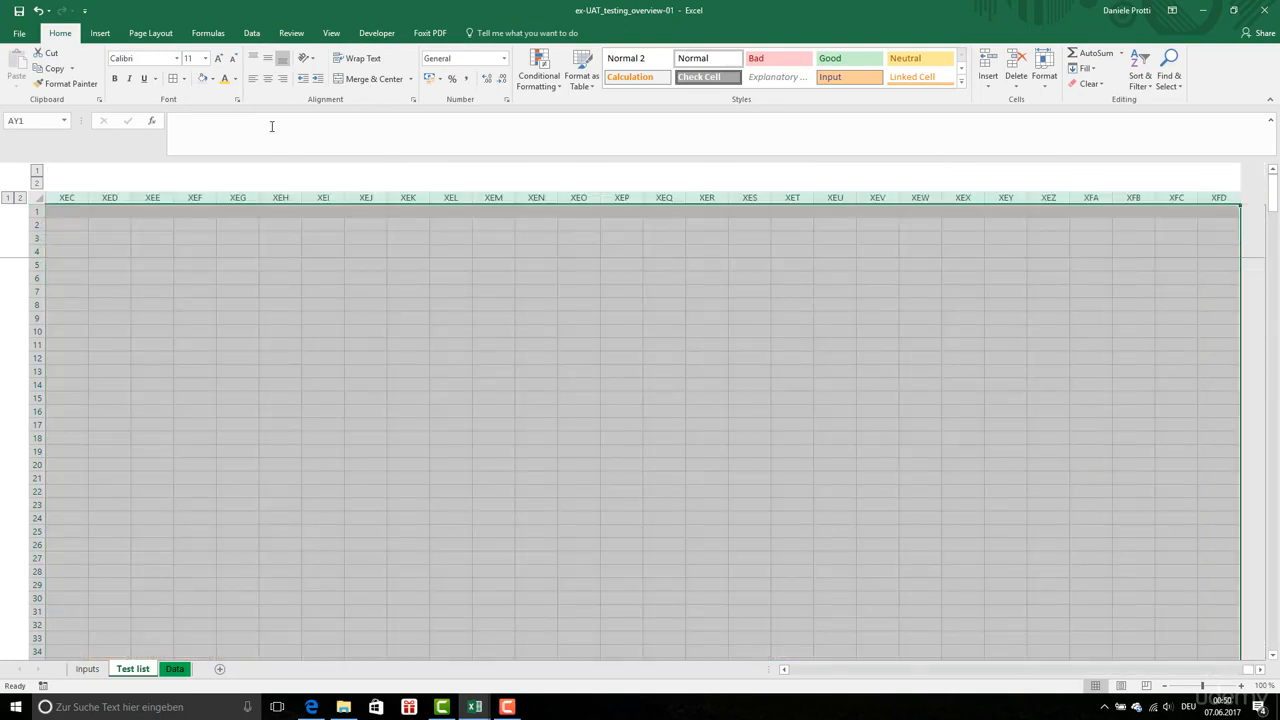
{"action": "left_click", "coordinate": [202, 78]}
{"action": "left_click", "coordinate": [854, 672]}
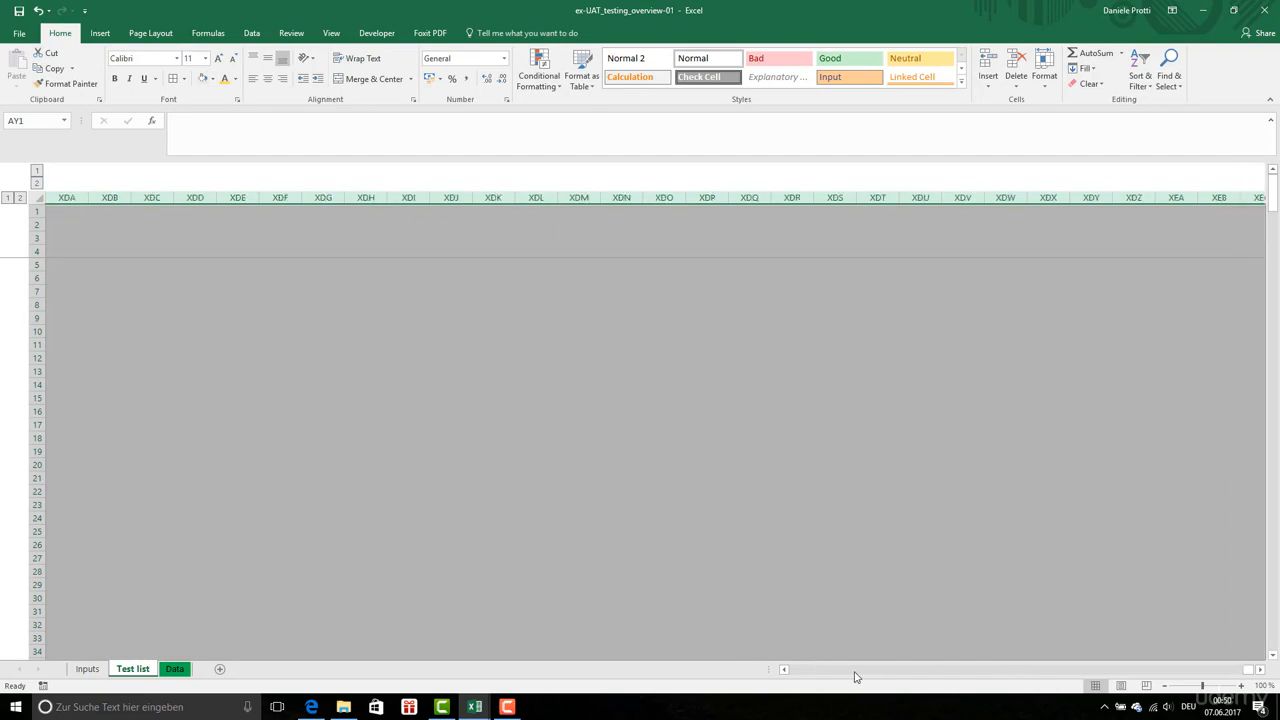
{"action": "left_click", "coordinate": [840, 672]}
{"action": "left_click", "coordinate": [837, 672]}
{"action": "left_click", "coordinate": [837, 672]}
{"action": "left_click_drag", "start_coordinate": [1244, 676], "coordinate": [794, 674]}
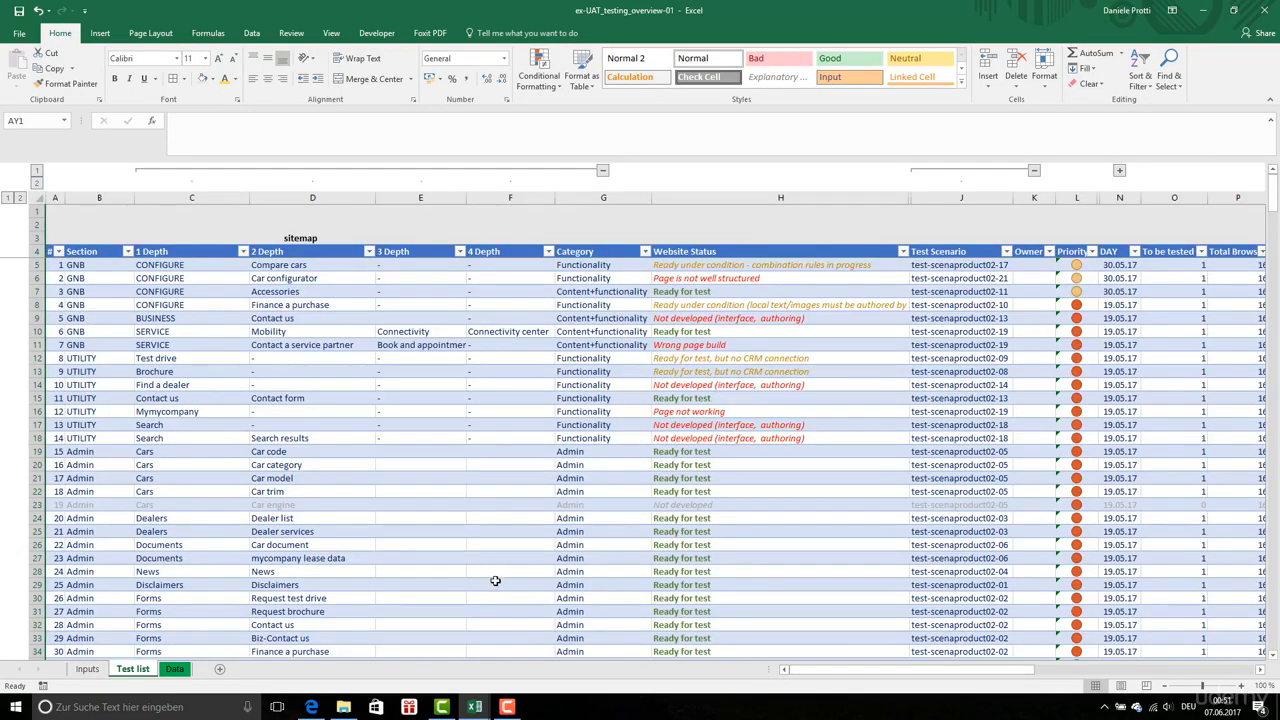
Fill all unused rows below the table, from row 377 to the end of the sheet, with the same light gray
{"action": "scroll", "coordinate": [493, 603], "scroll_direction": "down", "scroll_amount": 18}
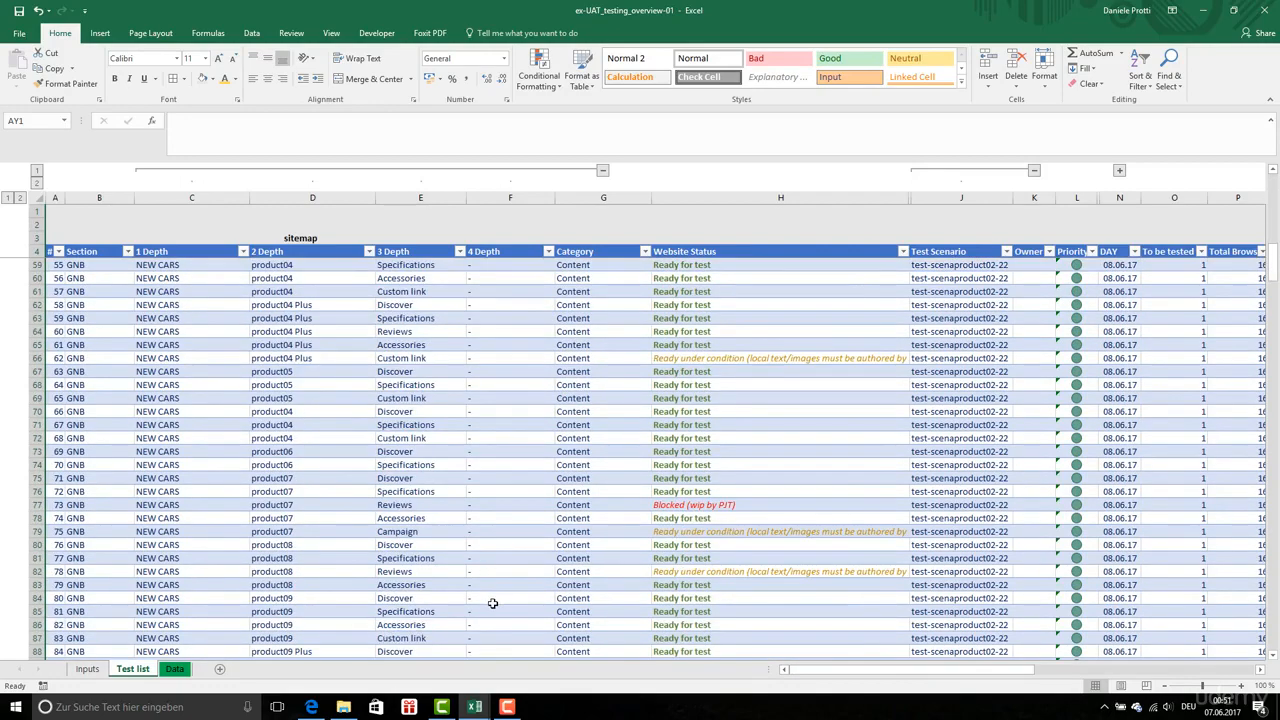
{"action": "scroll", "coordinate": [493, 603], "scroll_direction": "down", "scroll_amount": 20}
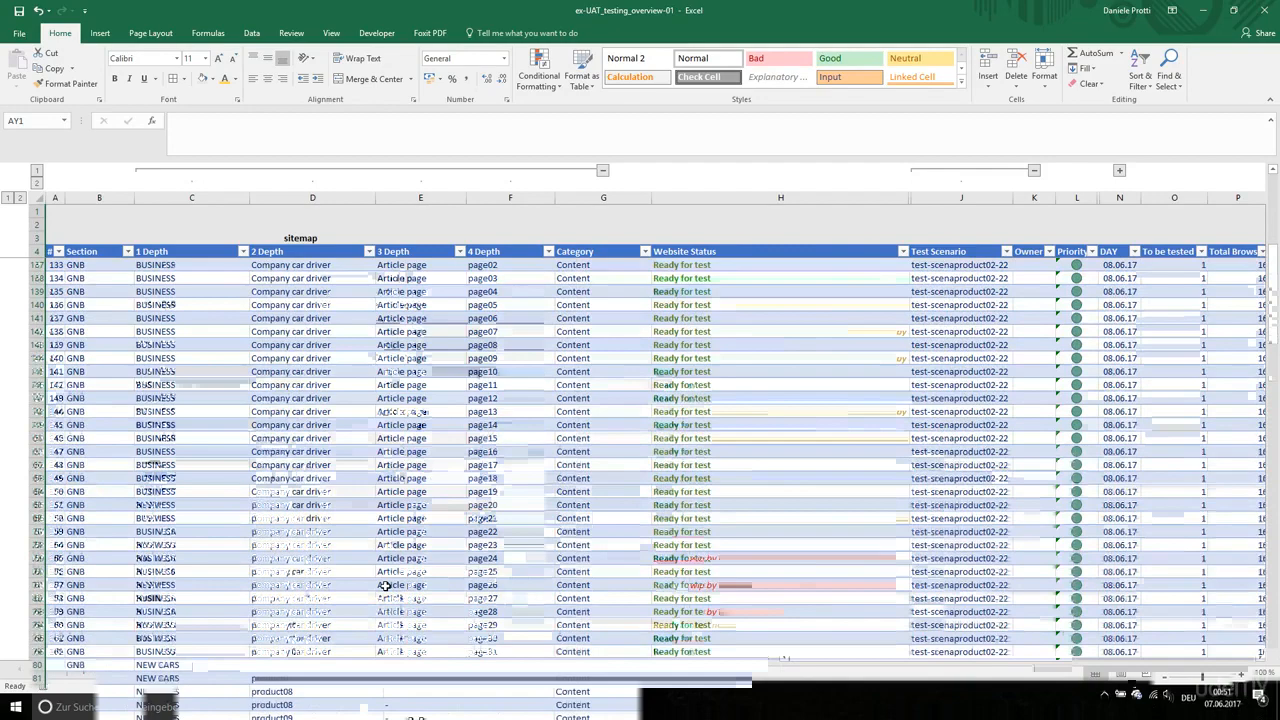
{"action": "left_click", "coordinate": [385, 586]}
{"action": "key", "text": "ctrl+Down"}
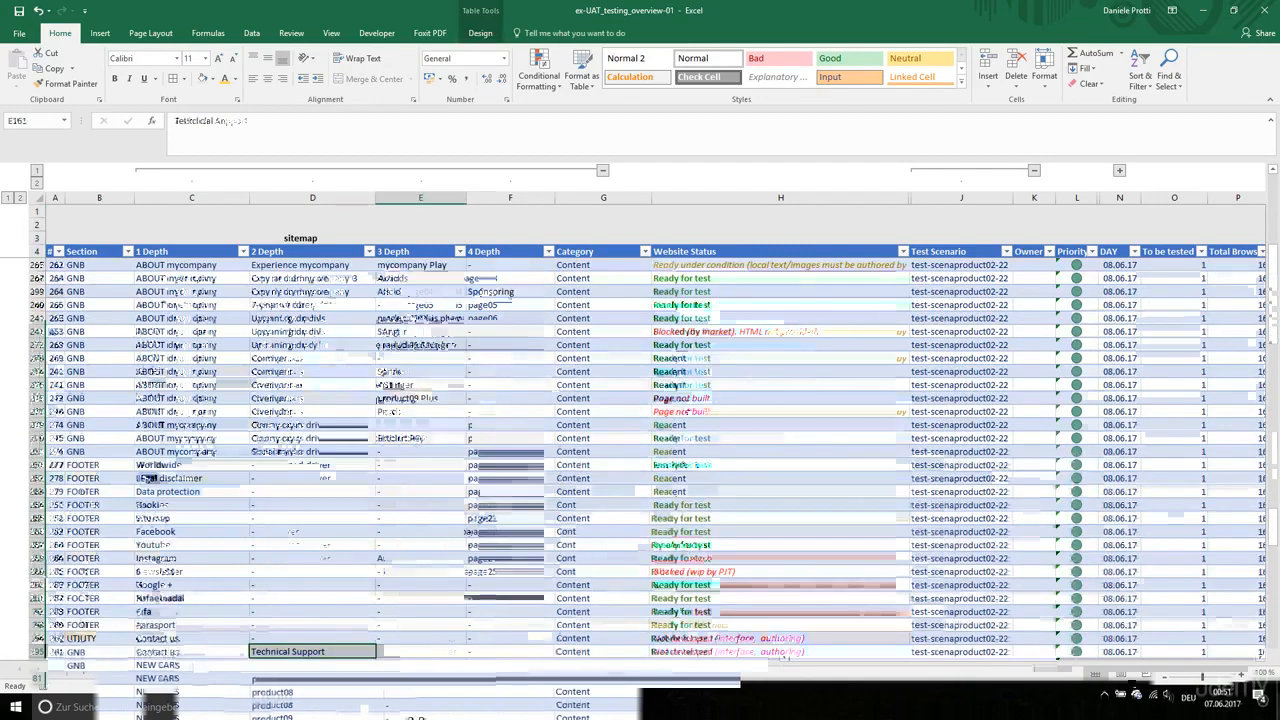
{"action": "scroll", "coordinate": [320, 480], "scroll_direction": "down", "scroll_amount": 4}
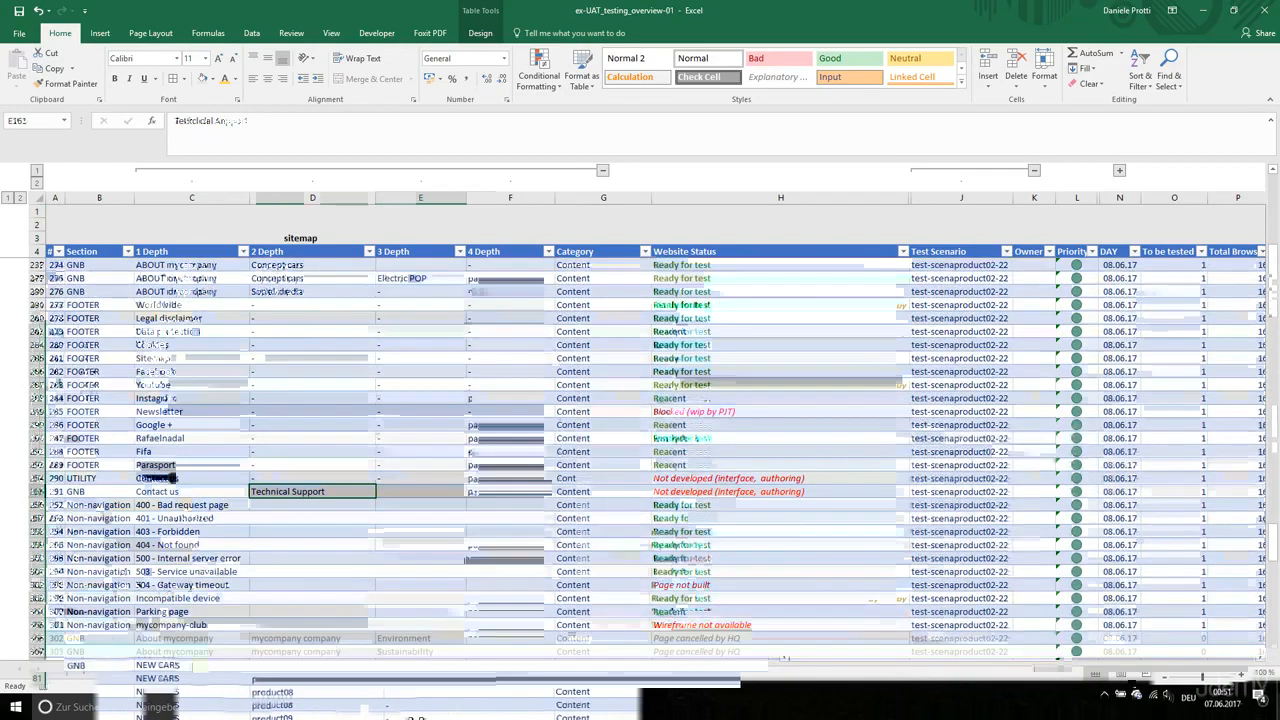
{"action": "left_click", "coordinate": [191, 491]}
{"action": "key", "text": "Left"}
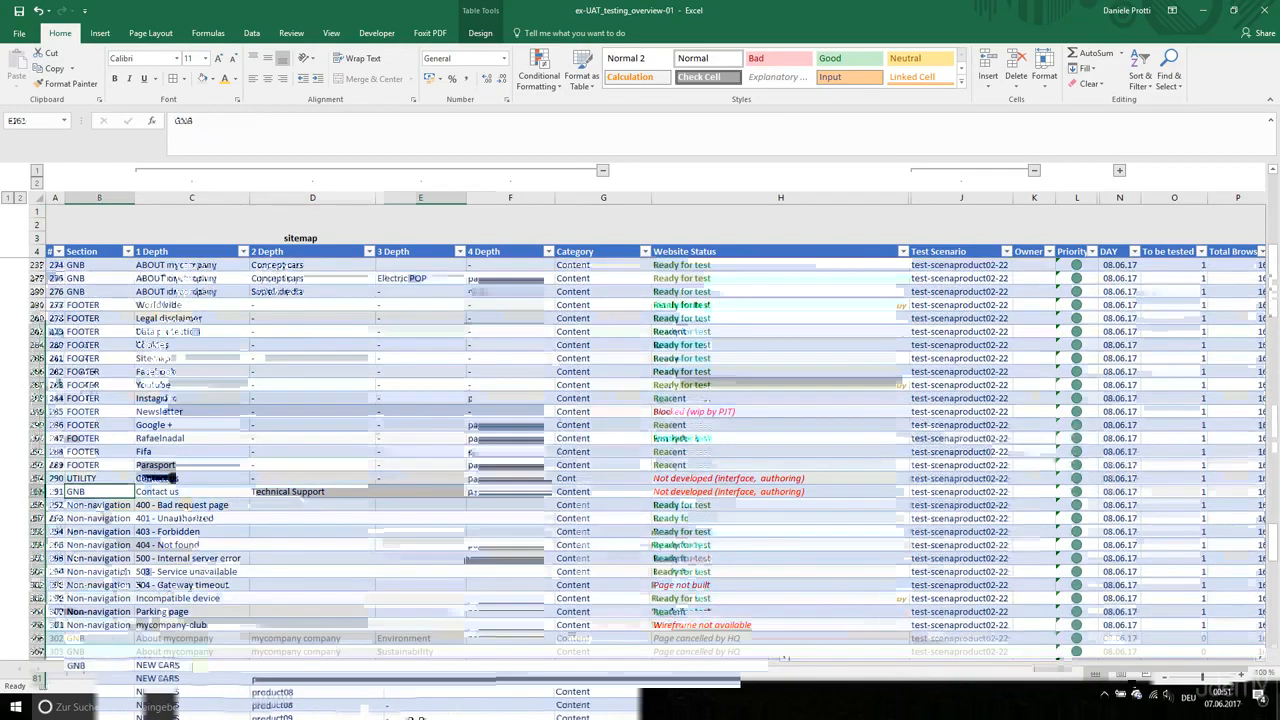
{"action": "key", "text": "ctrl+Down"}
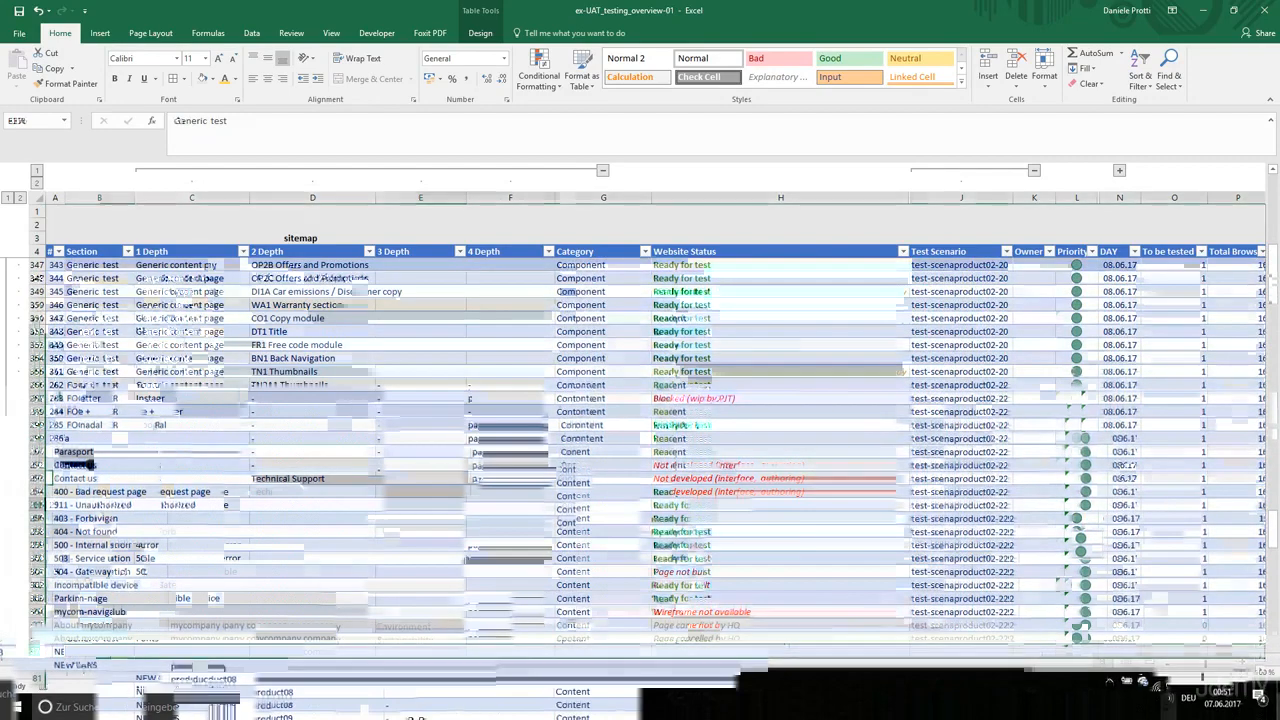
{"action": "left_click", "coordinate": [38, 652]}
{"action": "key", "text": "ctrl+shift+Down"}
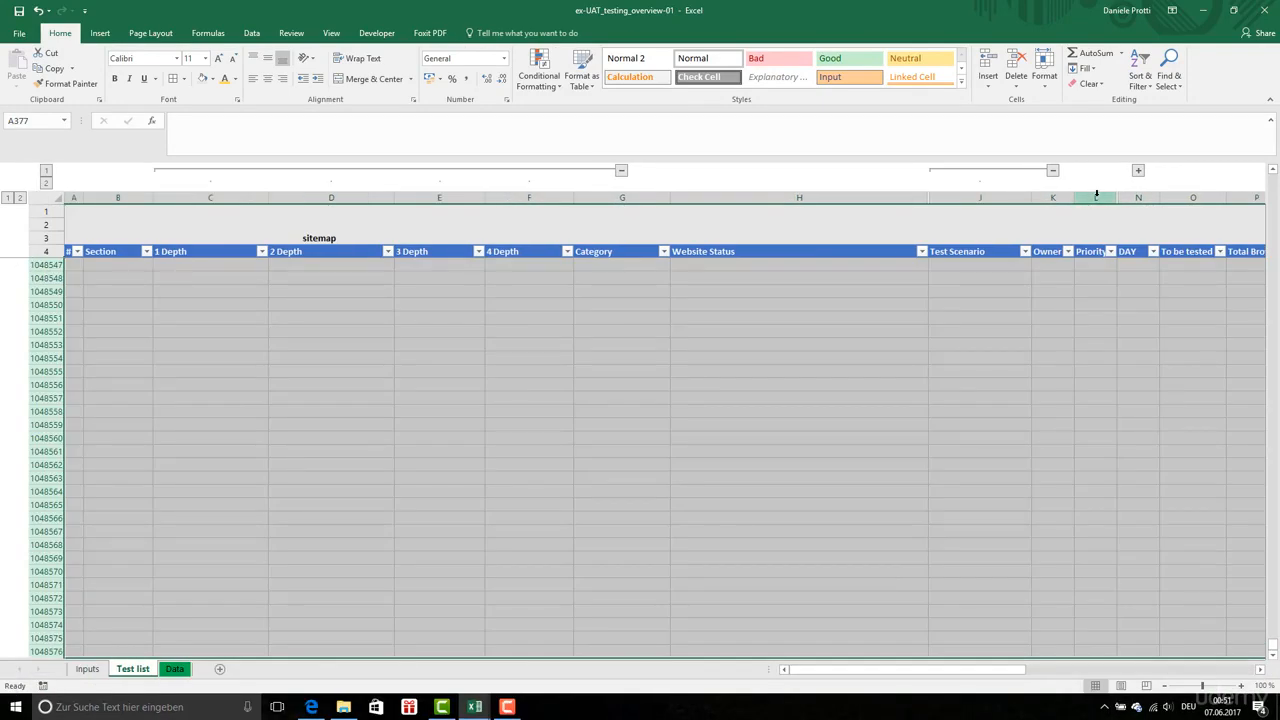
{"action": "left_click", "coordinate": [203, 78]}
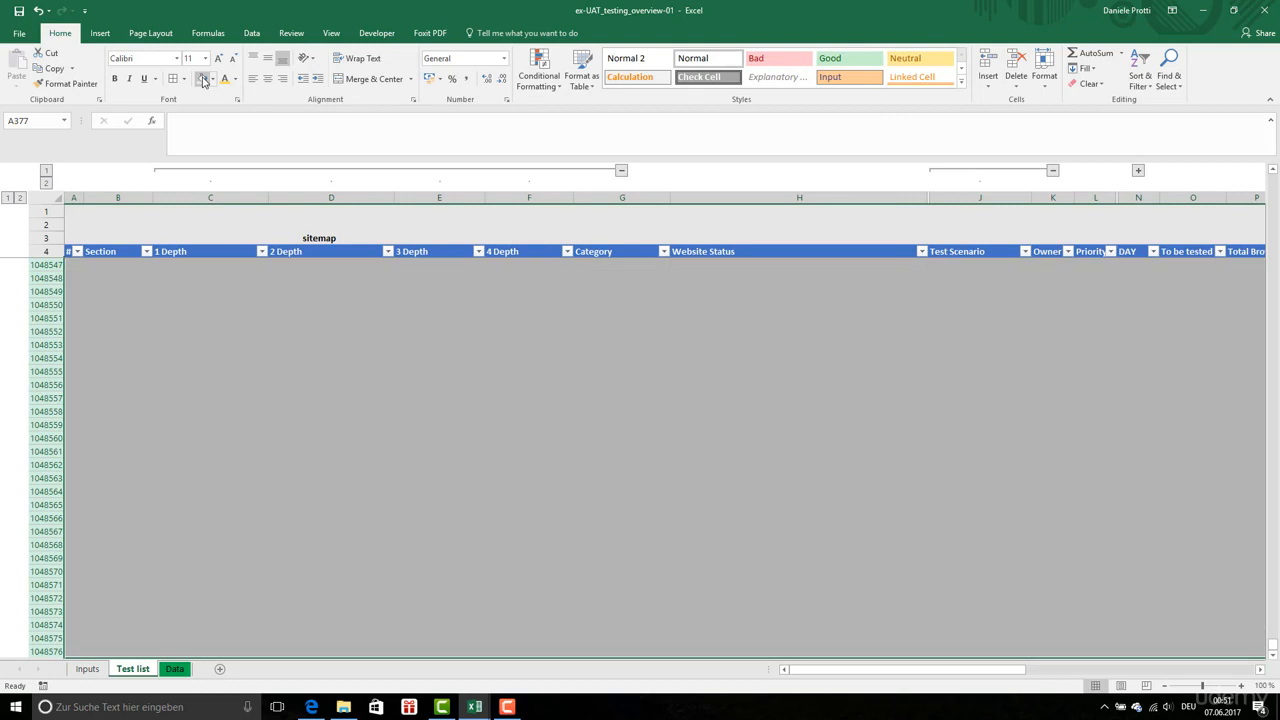
{"action": "left_click", "coordinate": [281, 376]}
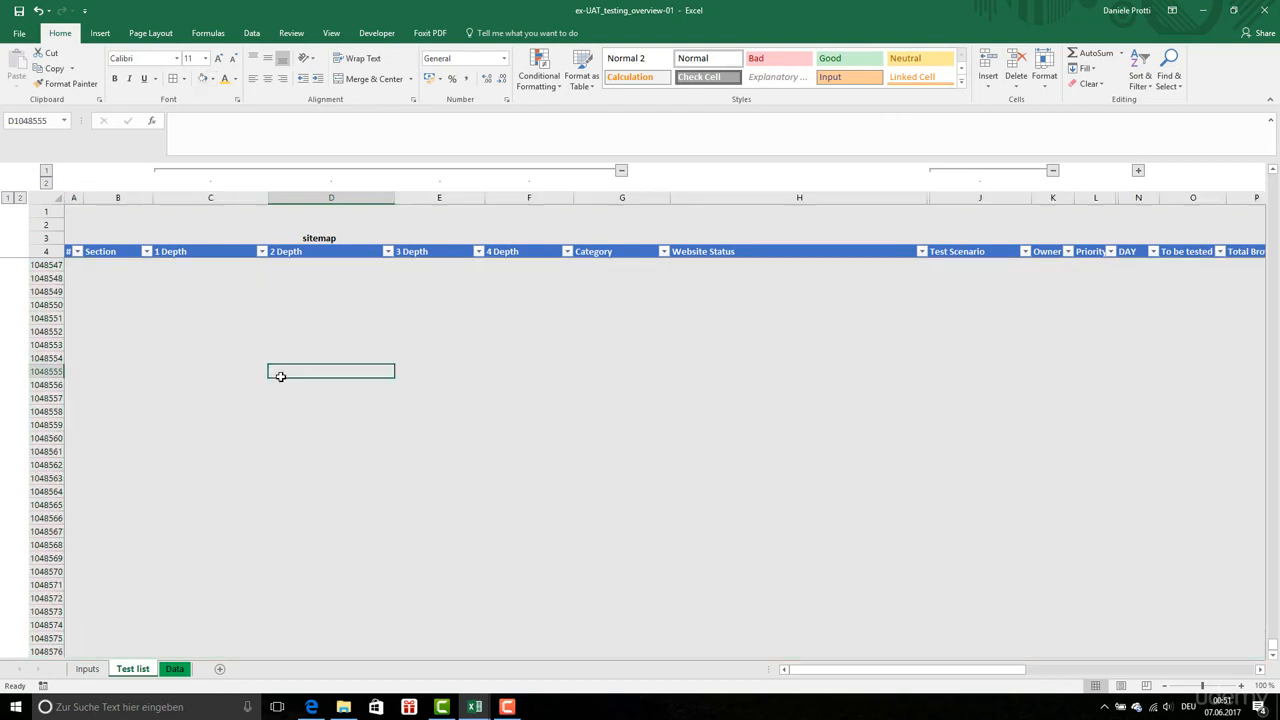
Check the boundary between the table's last rows and the gray area, moving up through the Generic test entries
{"action": "key", "text": "ctrl+Up"}
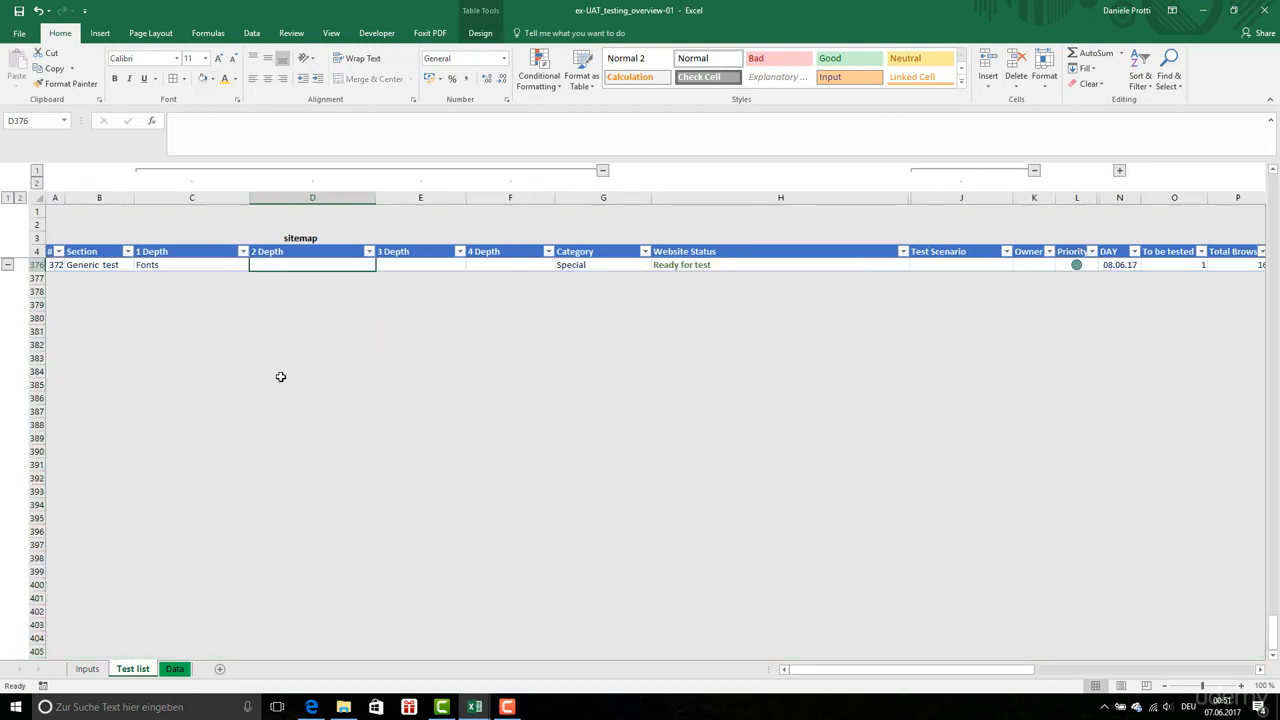
{"action": "key", "text": "Left"}
{"action": "key", "text": "Up"}
{"action": "key", "text": "Up"}
{"action": "key", "text": "Up"}
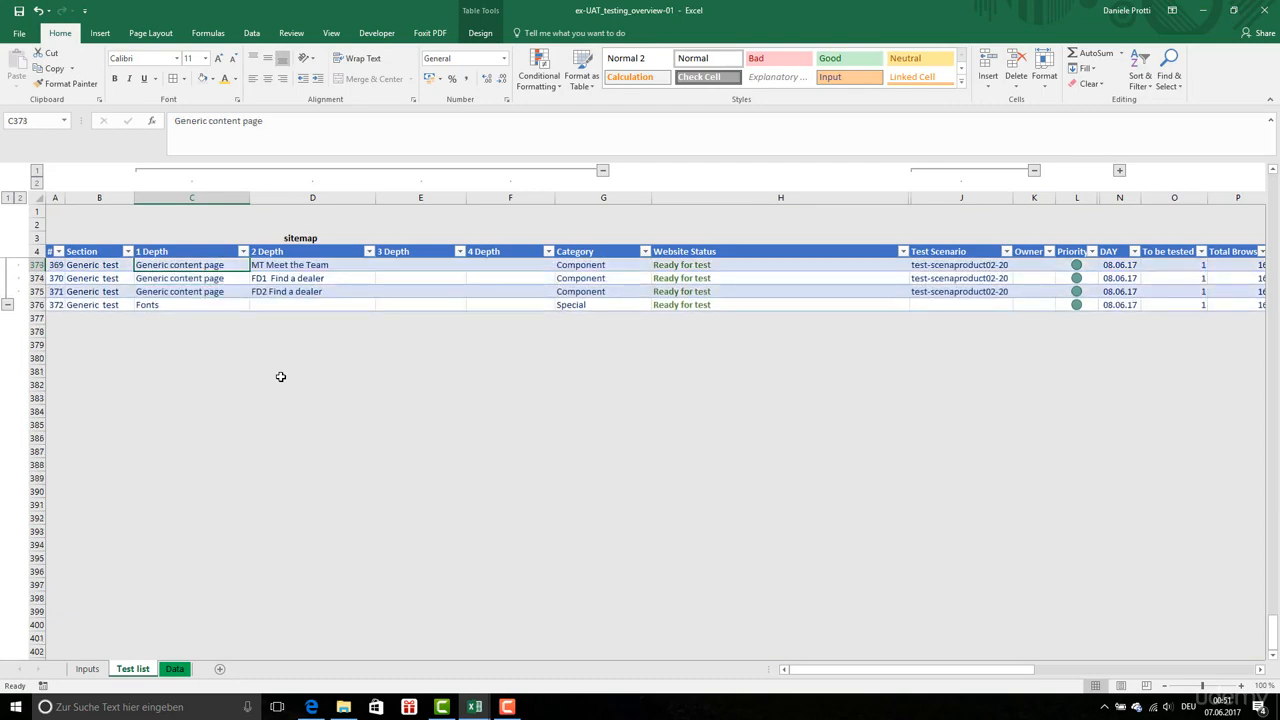
{"action": "key", "text": "Left"}
{"action": "key", "text": "Left"}
{"action": "key", "text": "Up"}
{"action": "key", "text": "Up"}
{"action": "key", "text": "Up"}
{"action": "key", "text": "Up"}
{"action": "key", "text": "Up"}
{"action": "key", "text": "Up"}
{"action": "key", "text": "Up"}
{"action": "key", "text": "Up"}
{"action": "key", "text": "Up"}
{"action": "key", "text": "Up"}
{"action": "key", "text": "Up"}
{"action": "key", "text": "Up"}
{"action": "key", "text": "Up"}
{"action": "key", "text": "Up"}
{"action": "key", "text": "Up"}
{"action": "key", "text": "Up"}
{"action": "key", "text": "Up"}
{"action": "key", "text": "Up"}
{"action": "key", "text": "Up"}
{"action": "key", "text": "Up"}
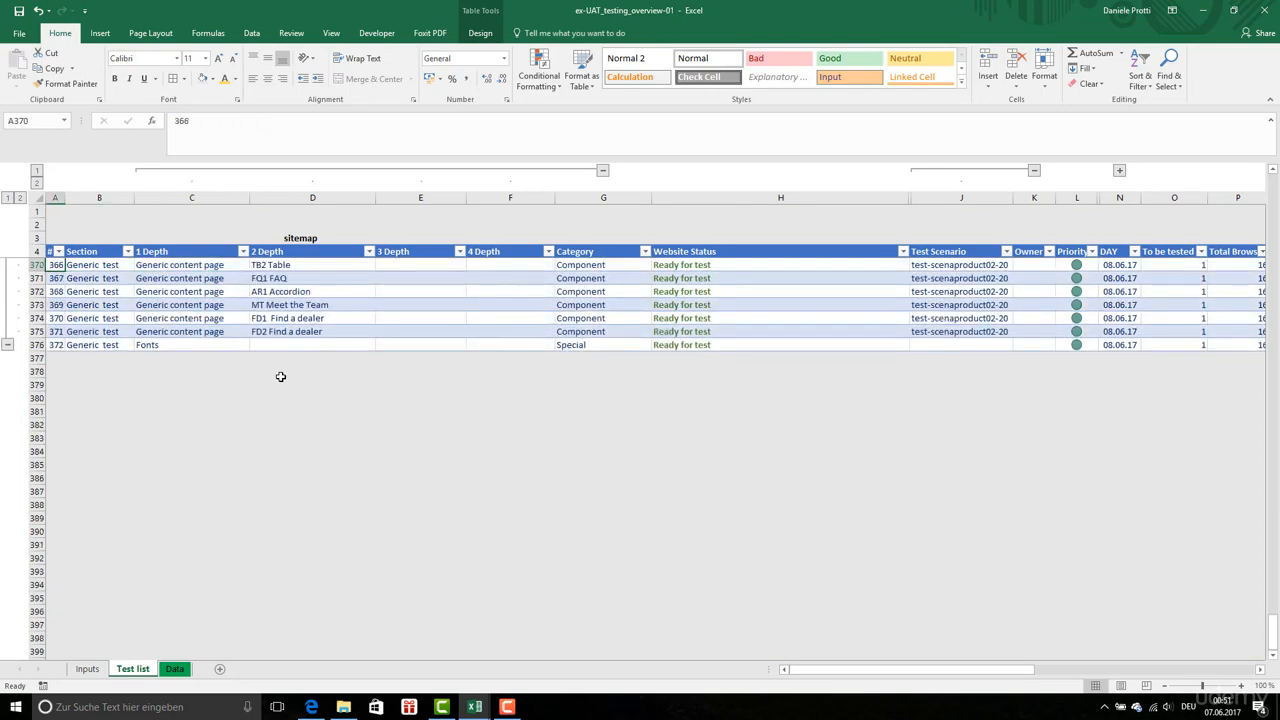
{"action": "key", "text": "Up"}
{"action": "key", "text": "Up"}
{"action": "key", "text": "Up"}
{"action": "key", "text": "Up"}
{"action": "key", "text": "Up"}
{"action": "key", "text": "Up"}
{"action": "key", "text": "Up"}
{"action": "key", "text": "Up"}
{"action": "key", "text": "Up"}
{"action": "key", "text": "Up"}
{"action": "key", "text": "Up"}
{"action": "key", "text": "Up"}
{"action": "key", "text": "Up"}
{"action": "key", "text": "Up"}
{"action": "key", "text": "Up"}
{"action": "key", "text": "Up"}
{"action": "key", "text": "Up"}
{"action": "key", "text": "Up"}
{"action": "key", "text": "Up"}
{"action": "key", "text": "Up"}
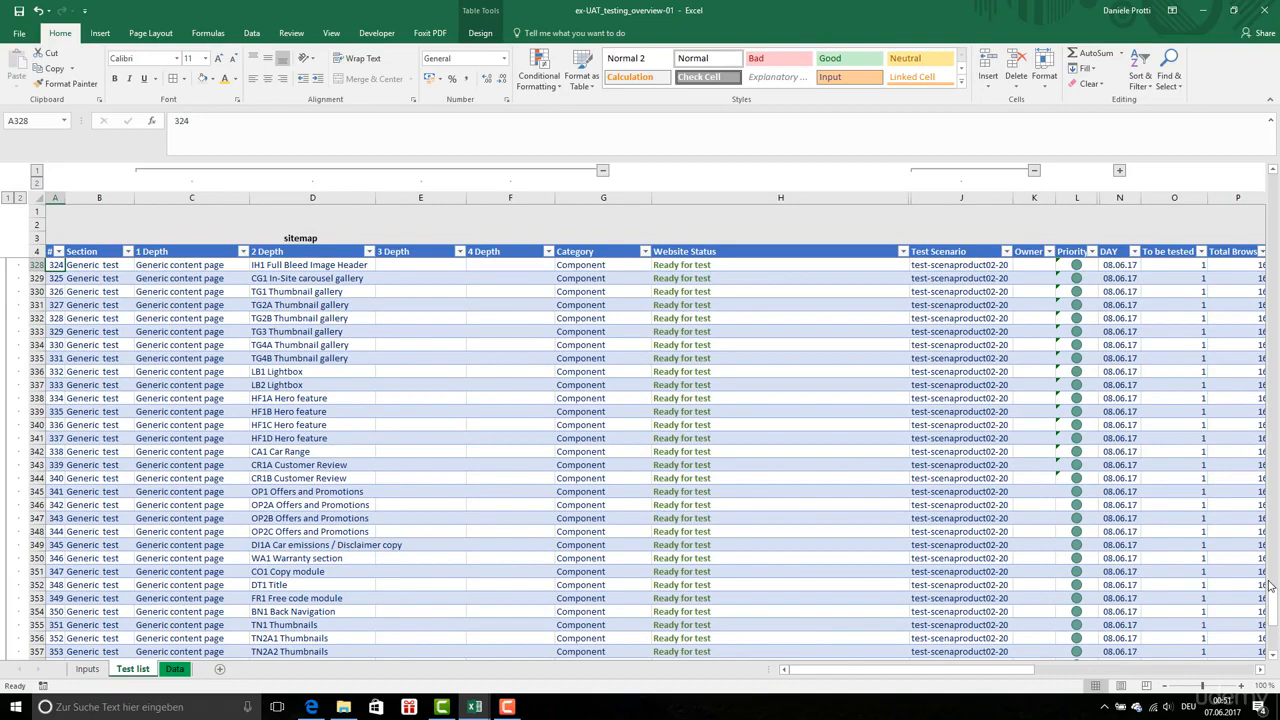
Select Test Scenario cell J9 on the protected Test list sheet
{"action": "left_click_drag", "start_coordinate": [974, 671], "coordinate": [1033, 677]}
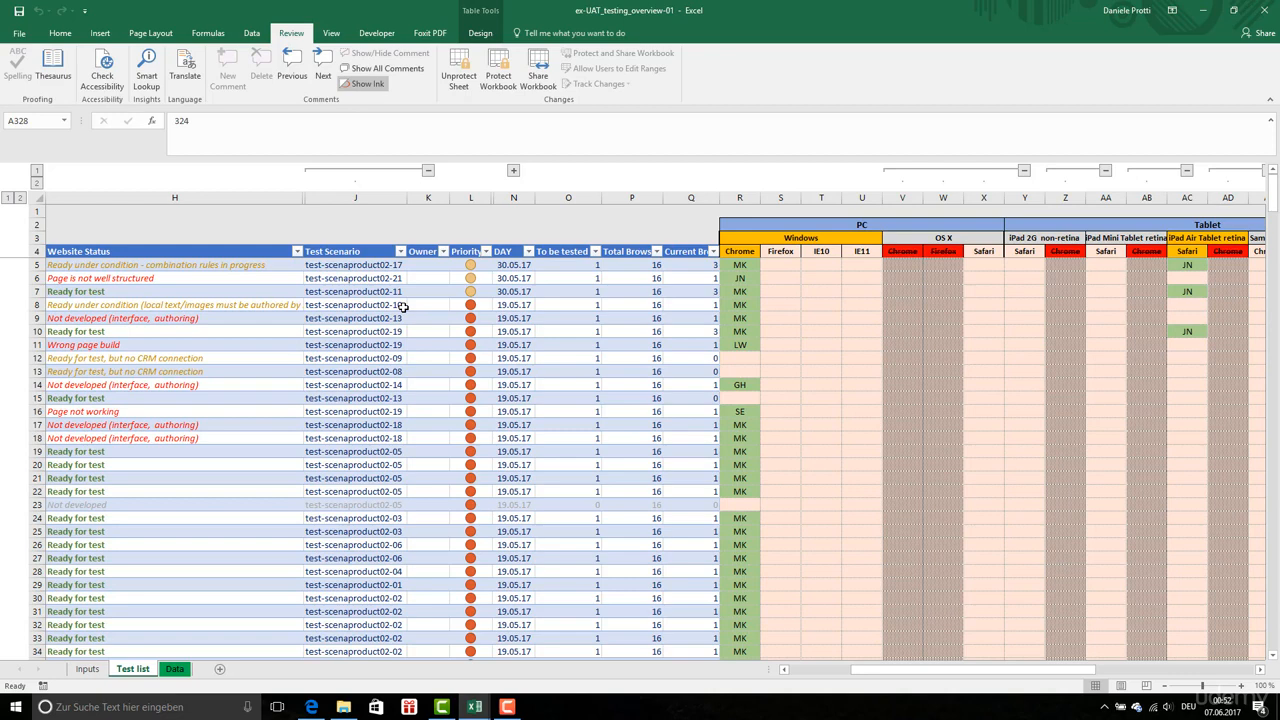
{"action": "left_click", "coordinate": [391, 318]}
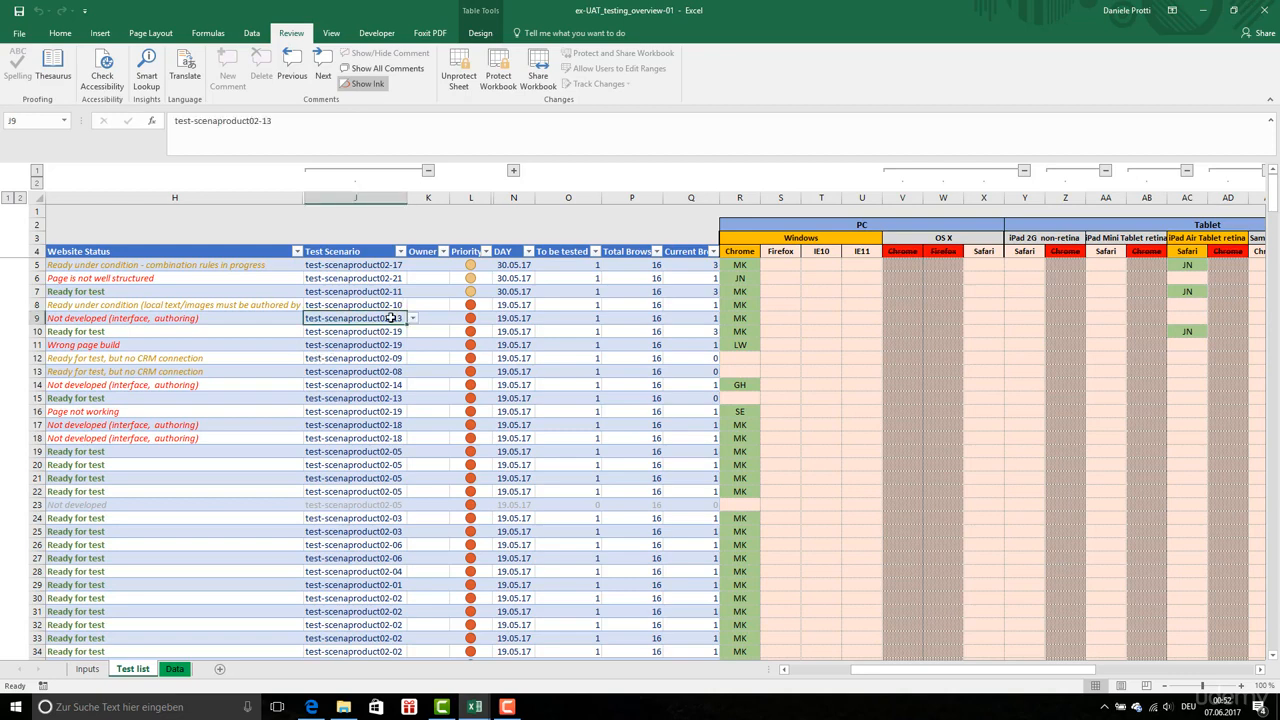